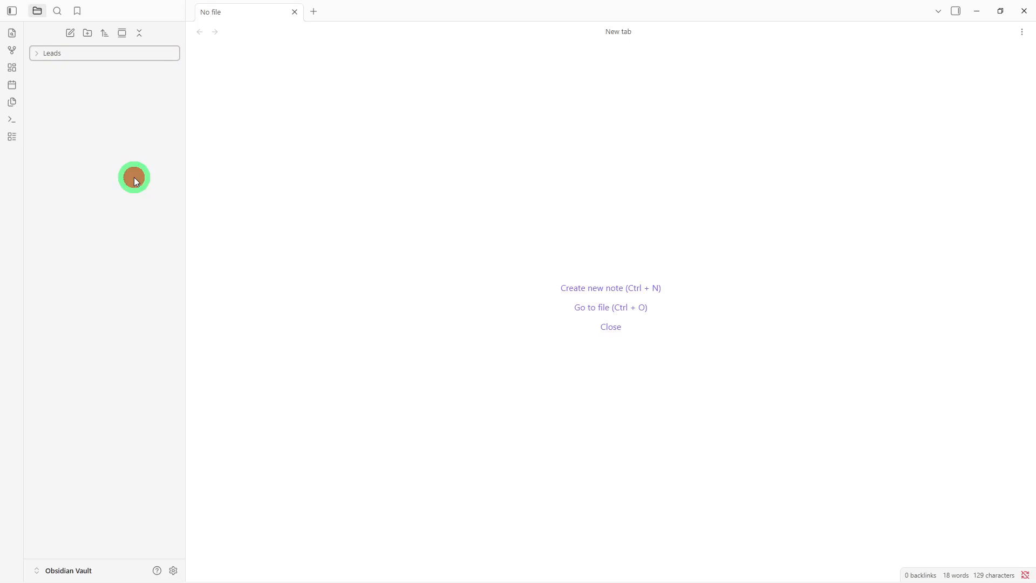
# - Create a folder named Opportunities at the root of the vault
pyautogui.rightClick(135, 179)
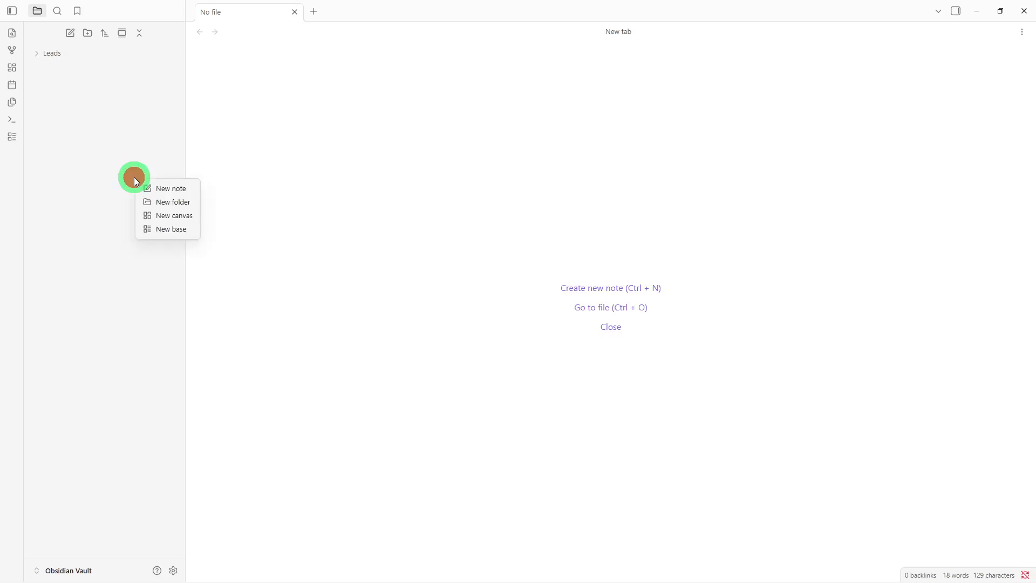
pyautogui.click(174, 203)
pyautogui.write('O')
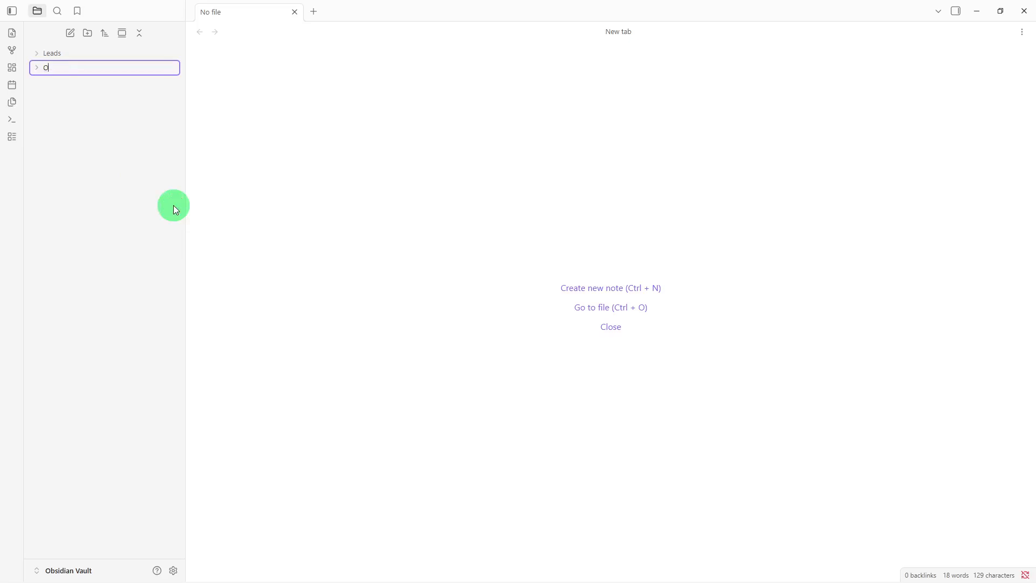
pyautogui.write('pportunities')
pyautogui.press('Return')
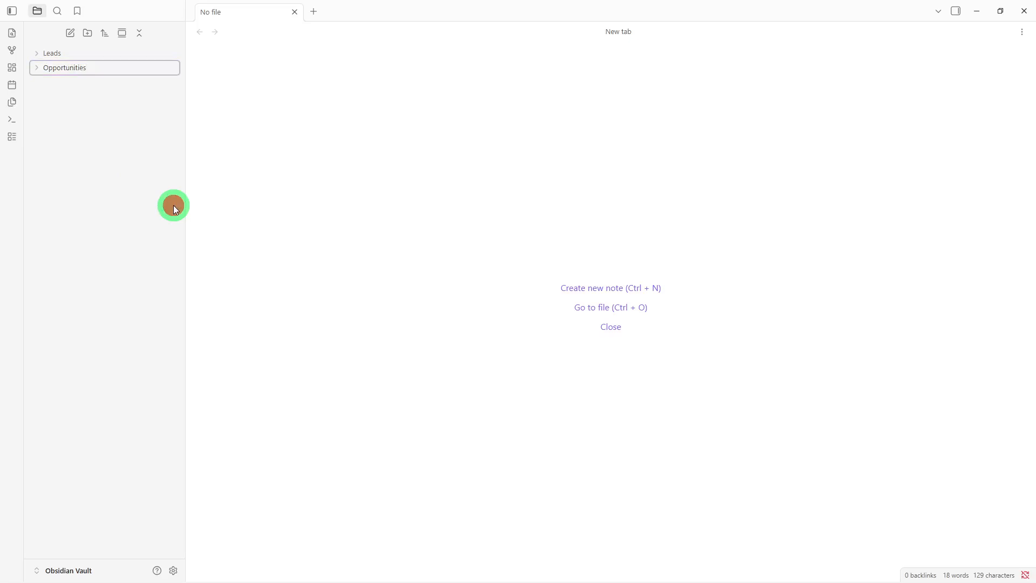
# - Create a folder named Customers at the root of the vault
pyautogui.rightClick(174, 206)
pyautogui.click(198, 231)
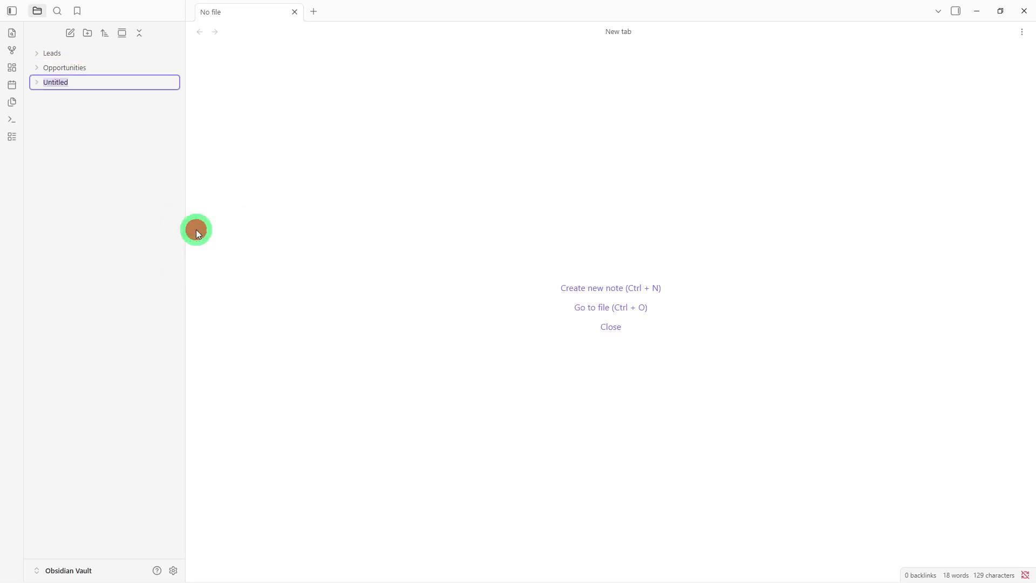
pyautogui.press('BackSpace')
pyautogui.write('Customers')
pyautogui.press('Return')
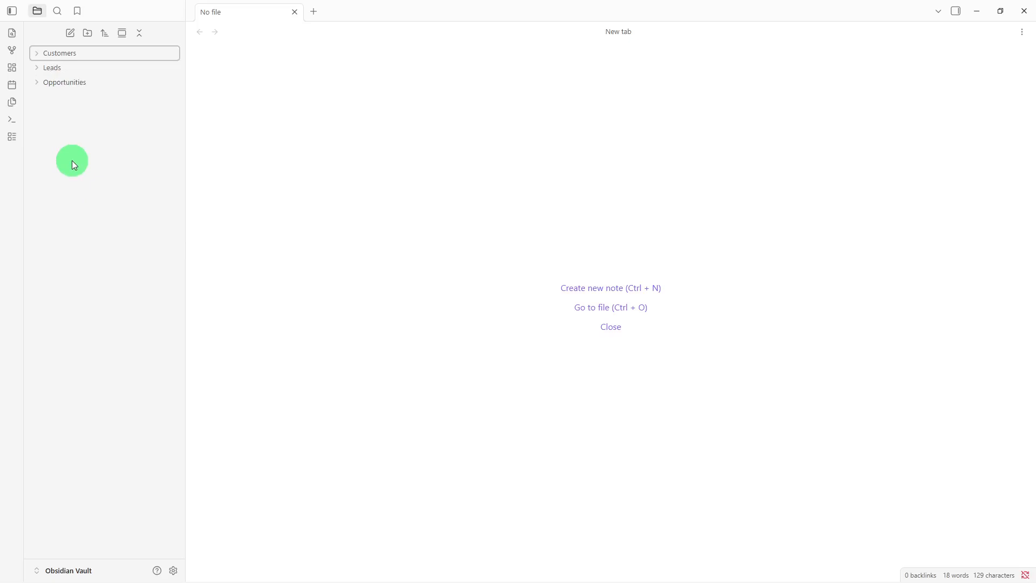
# - Expand the Leads folder and create a new note titled Lead Tracker
pyautogui.click(69, 66)
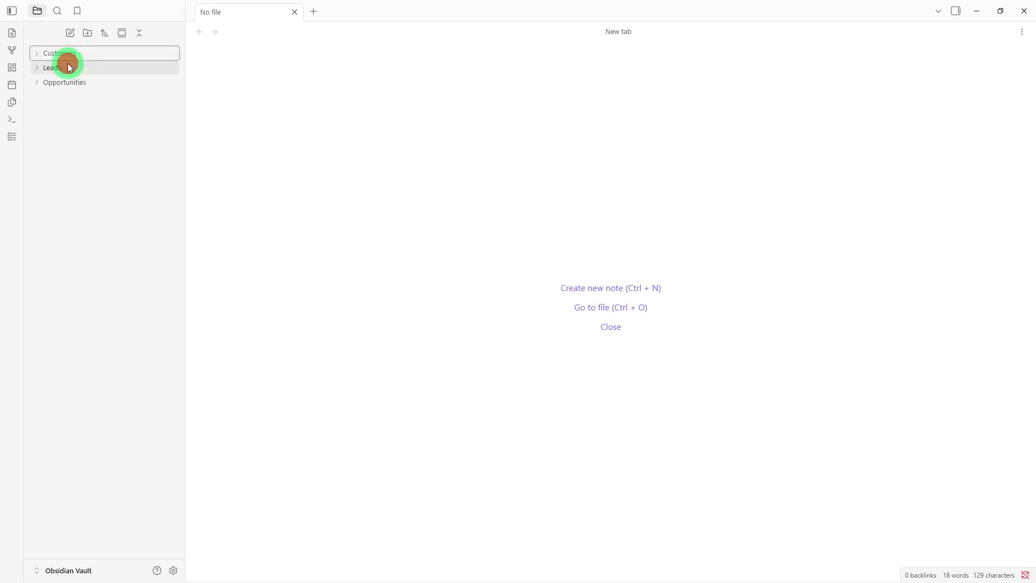
pyautogui.click(71, 33)
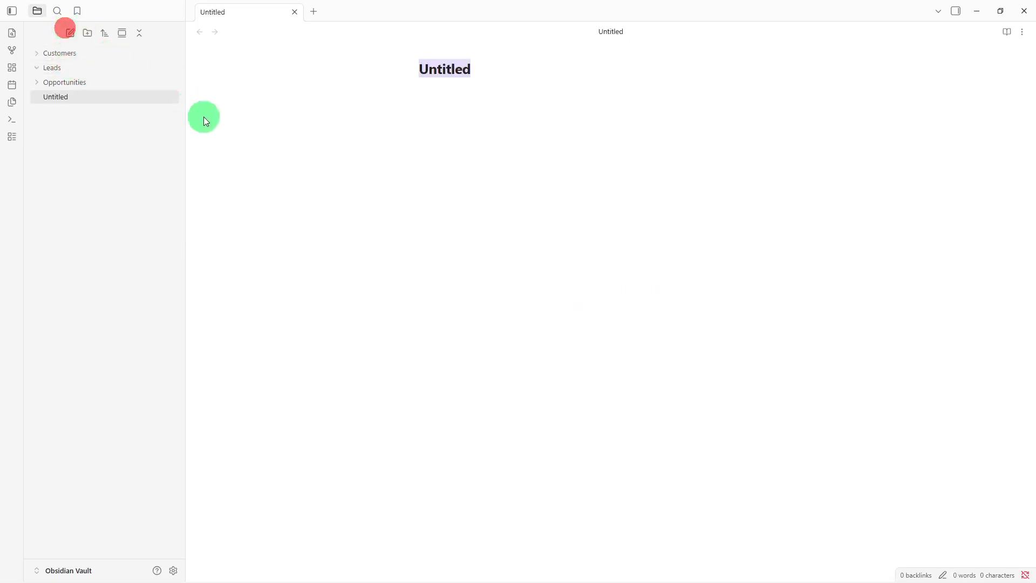
pyautogui.write('Lea')
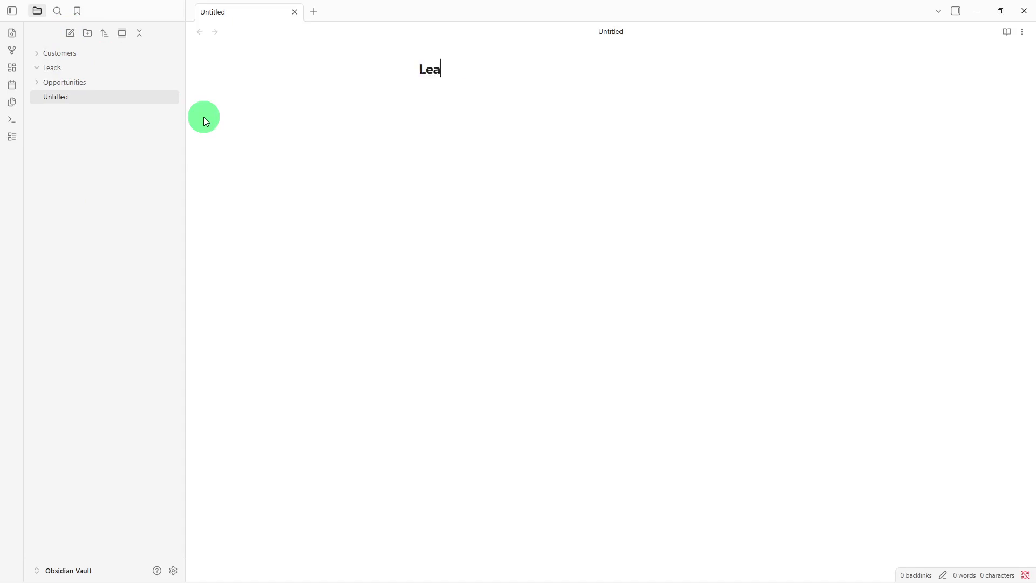
pyautogui.write('d t')
pyautogui.press('BackSpace')
pyautogui.write('Tracker')
pyautogui.press('Return')
# - Fill the Lead Tracker note with headings Lead Tracker, New Leads, Lead Information, Notes and Next Action, plus Name, Company, Email, Source and Date Added fields
pyautogui.write('# Lead Tracker ## New Leads - ## Lead Information Name: Company: Email: Source: Date Added: ## Notes - ## Next Action -')
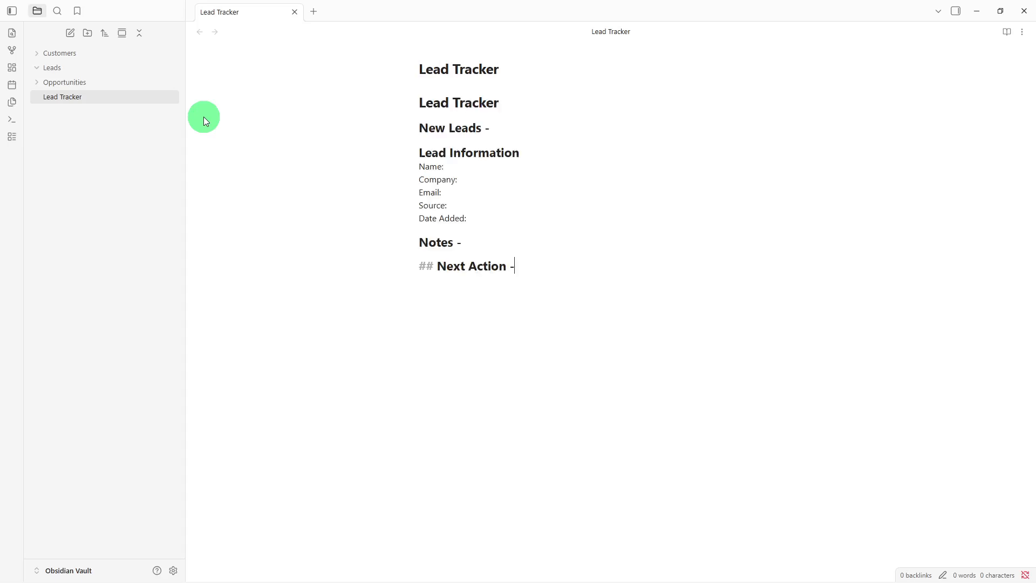
pyautogui.press('Return')
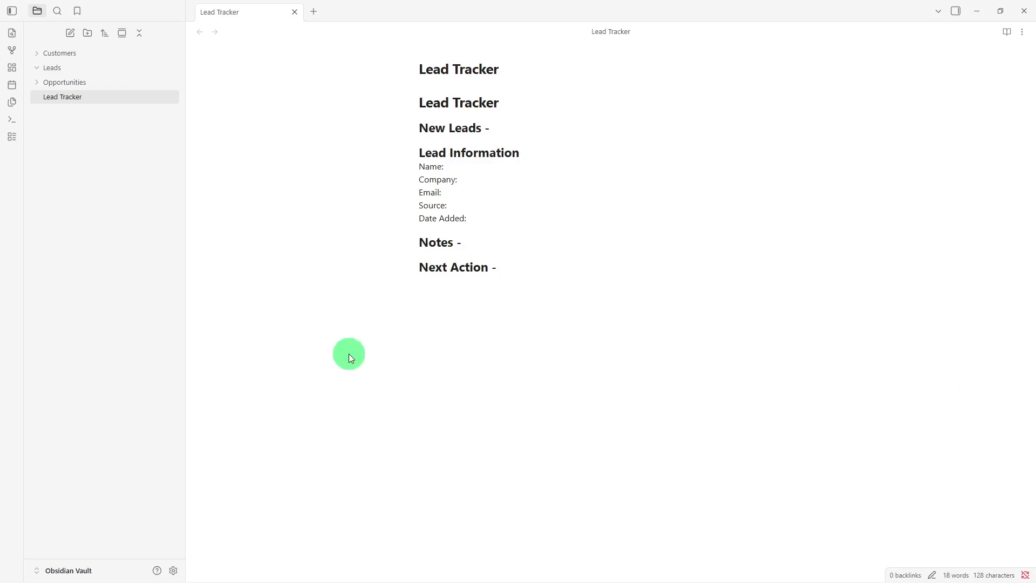
pyautogui.click(349, 355)
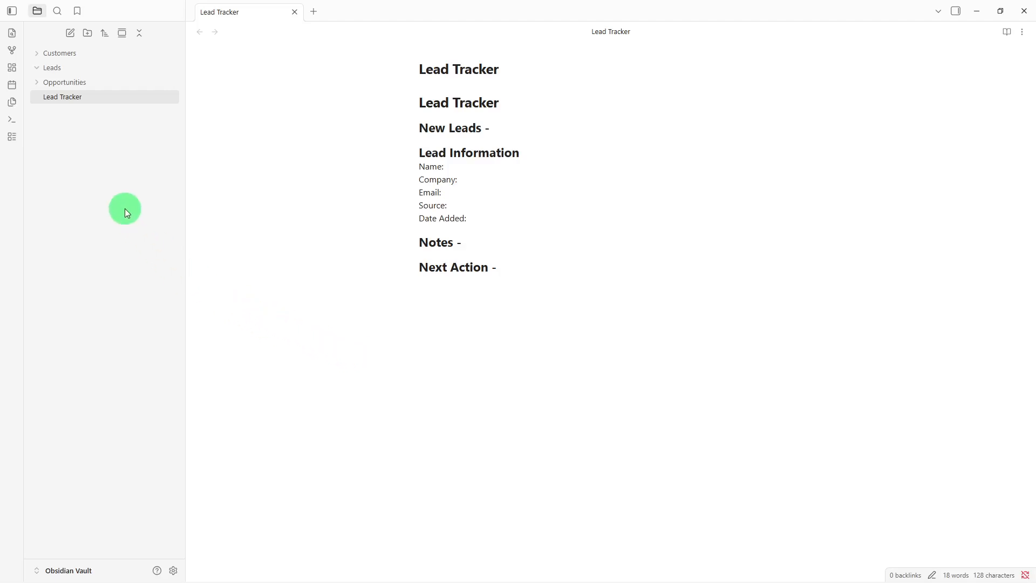
# - Create a note titled Sales with a one-line Markdown Sales Pipeline outline: New Opportunities, Contacted, Proposal Sent, Negotiation, Closing, Deal Information (Client, Service, Value, Status, Next Step)
pyautogui.click(108, 83)
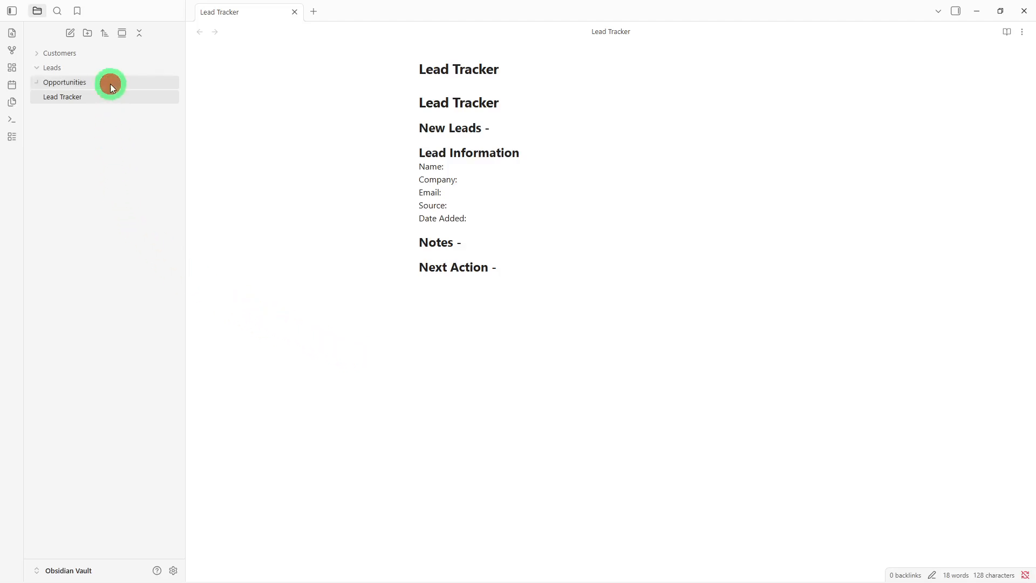
pyautogui.rightClick(113, 173)
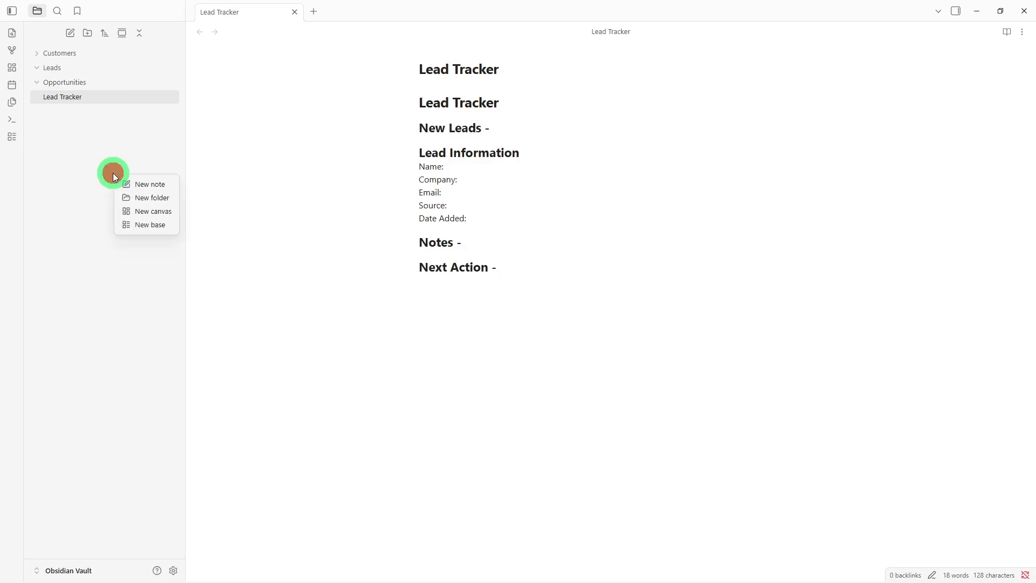
pyautogui.click(161, 183)
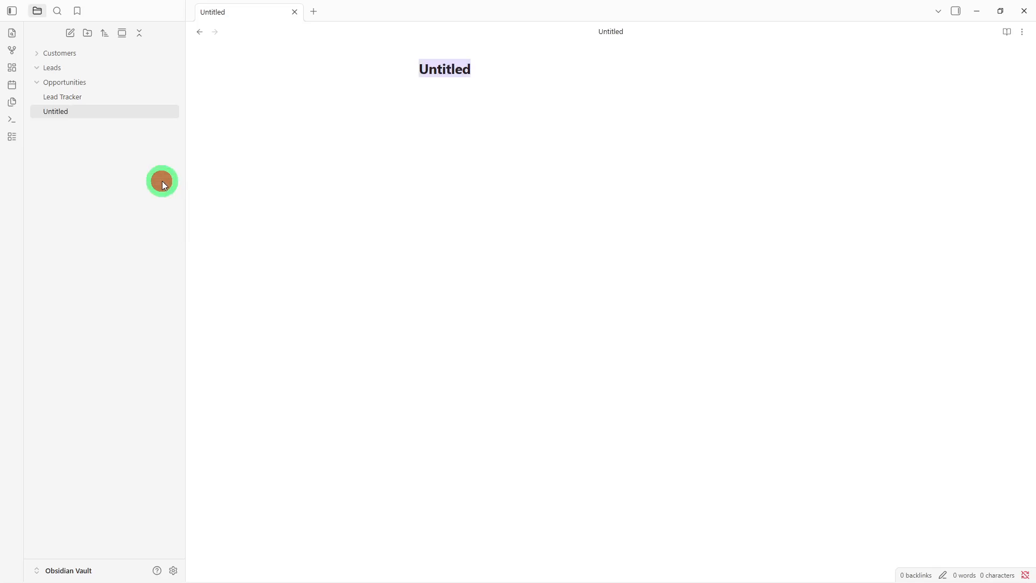
pyautogui.press('BackSpace')
pyautogui.write('Sale')
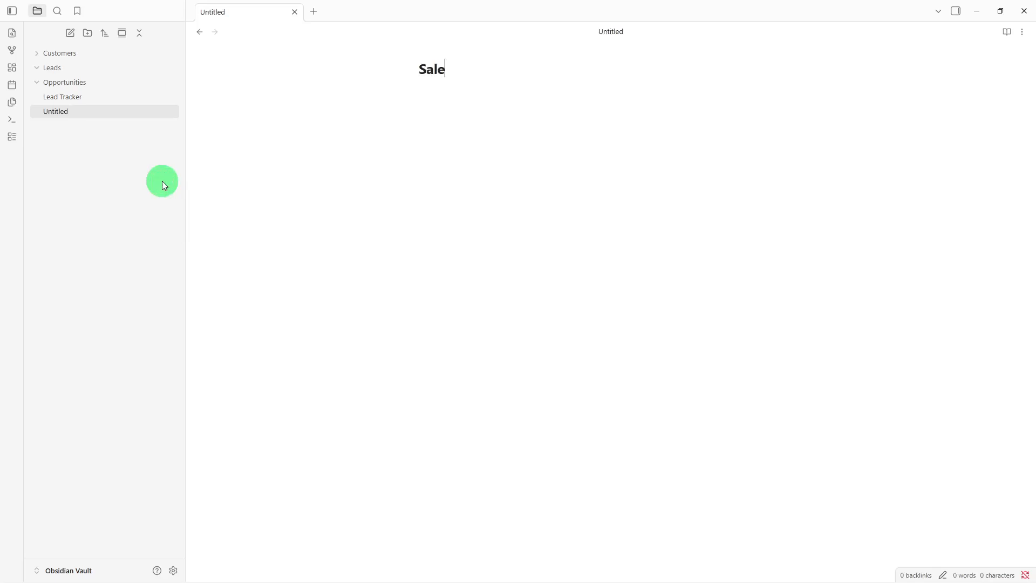
pyautogui.write('s')
pyautogui.press('Return')
pyautogui.write('# Sales Pipeline ## New Opportunities - ## Contacted - ## Proposal Sent - ## Negotiation - ## Closing - ## Deal Information Client: Service: Value: Status: Next Step:')
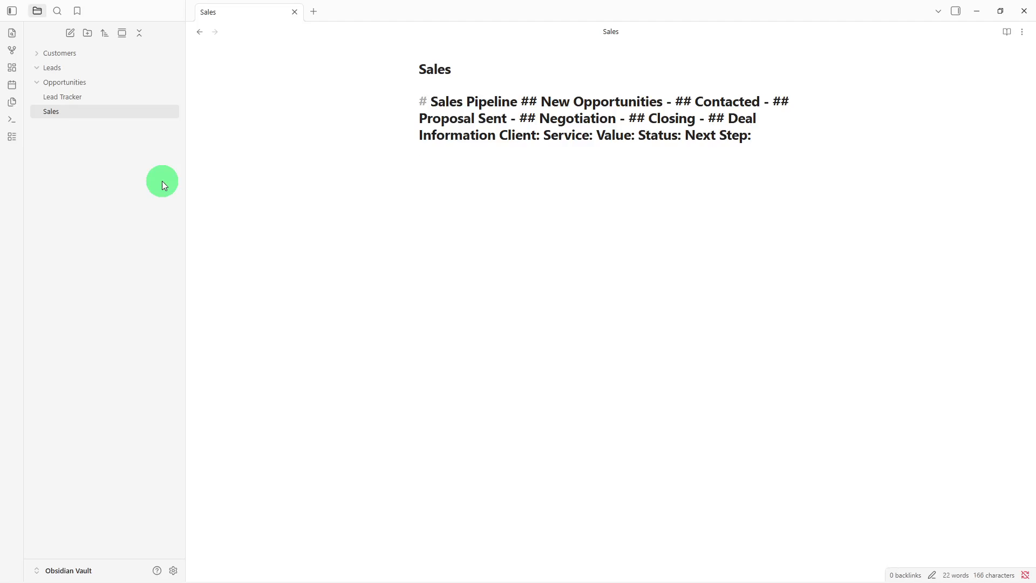
pyautogui.press('Return')
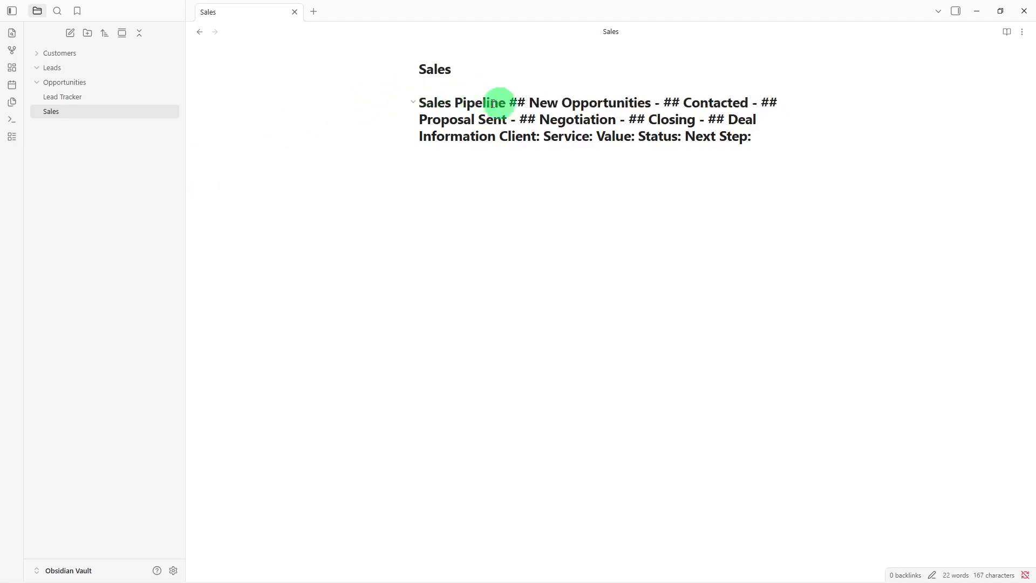
# - Break the outline so Contacted, Proposal Sent, Negotiation, Closing and Deal Information each start their own heading line
pyautogui.click(658, 103)
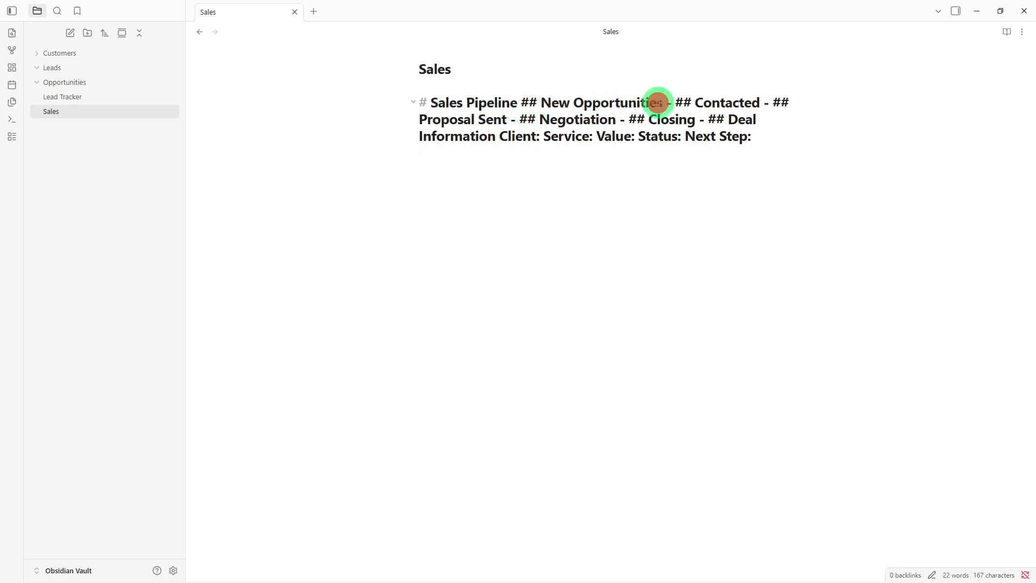
pyautogui.press('Return')
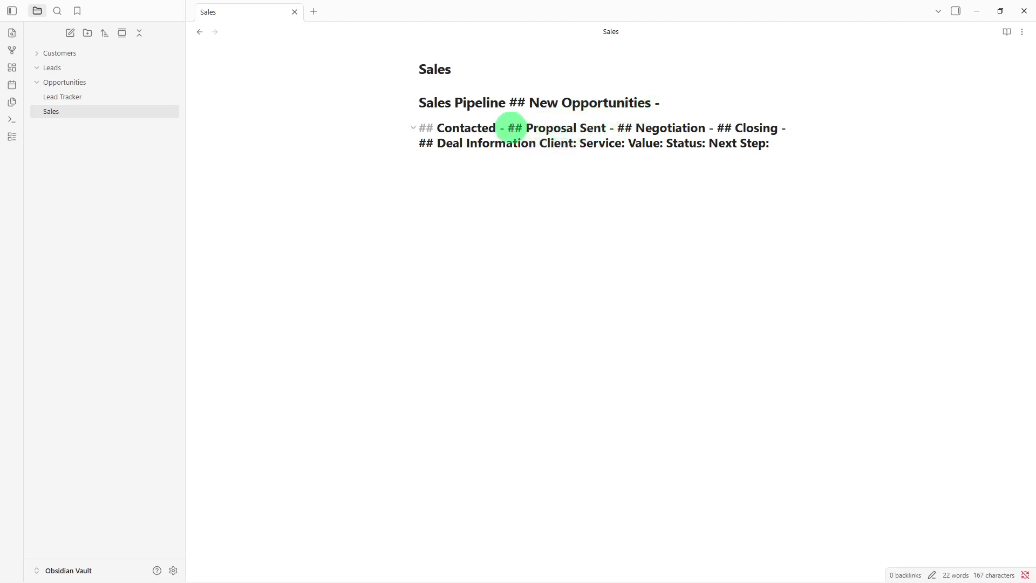
pyautogui.click(509, 128)
pyautogui.press('Return')
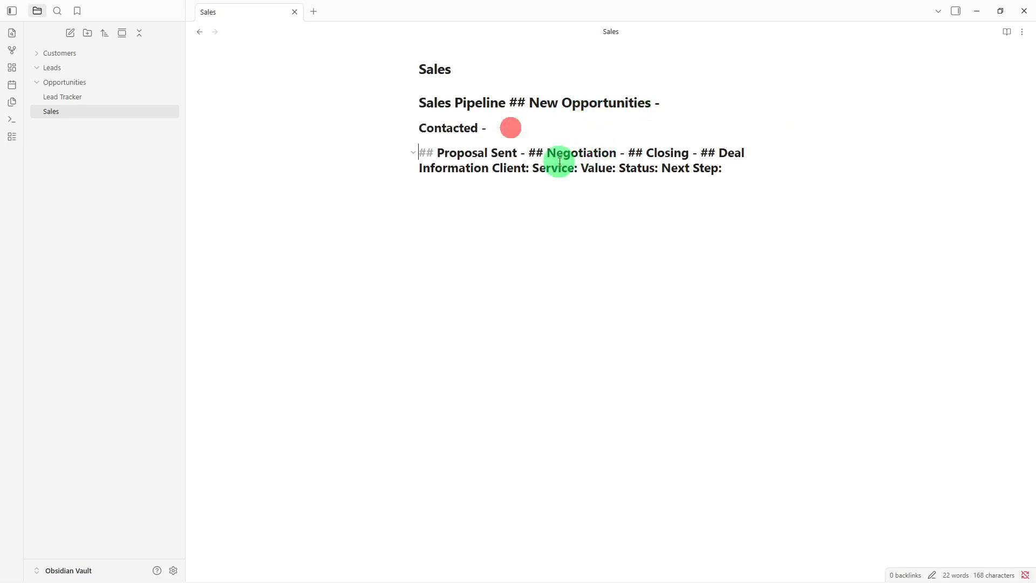
pyautogui.click(527, 154)
pyautogui.press('Return')
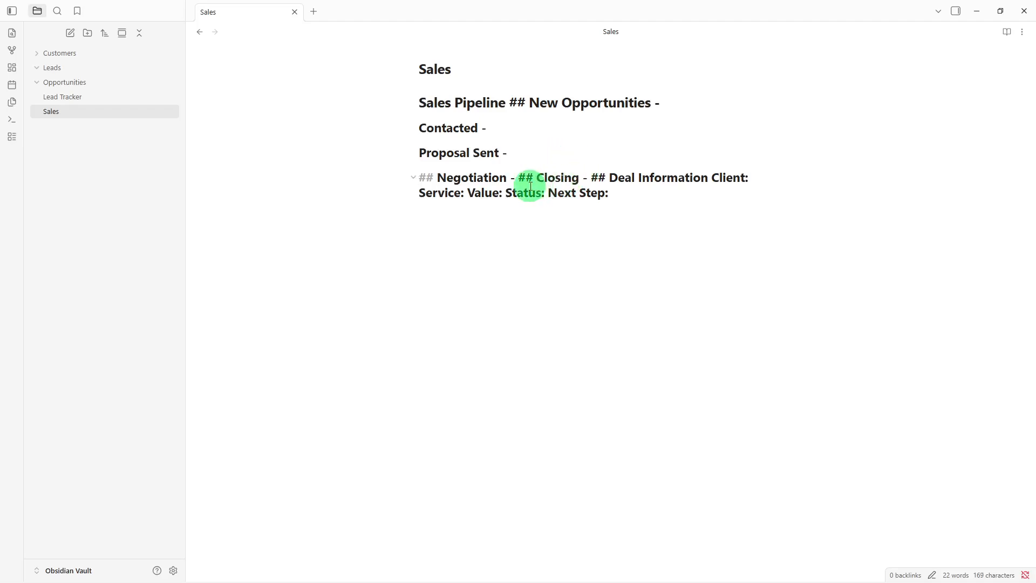
pyautogui.click(518, 180)
pyautogui.press('Return')
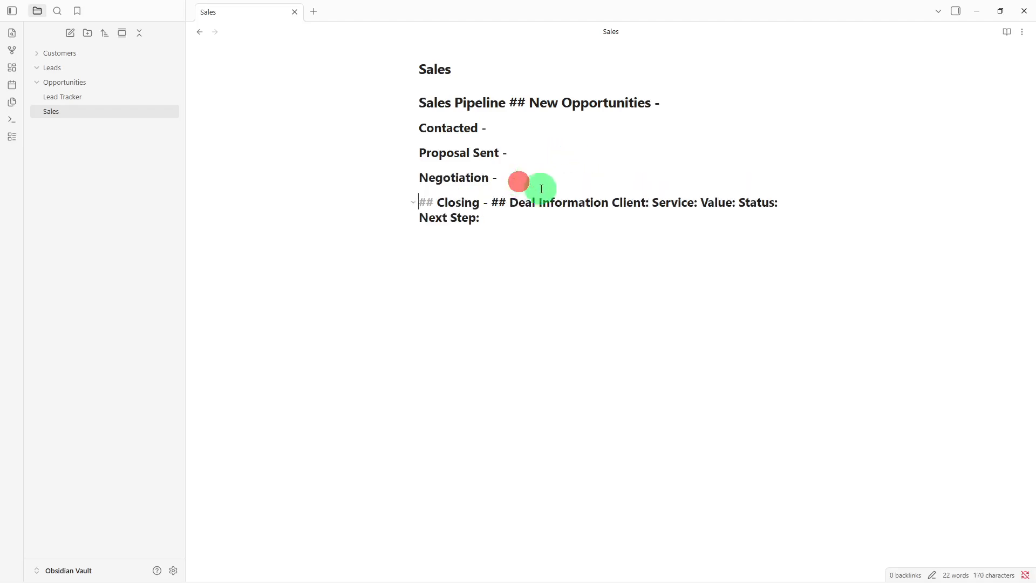
pyautogui.click(494, 207)
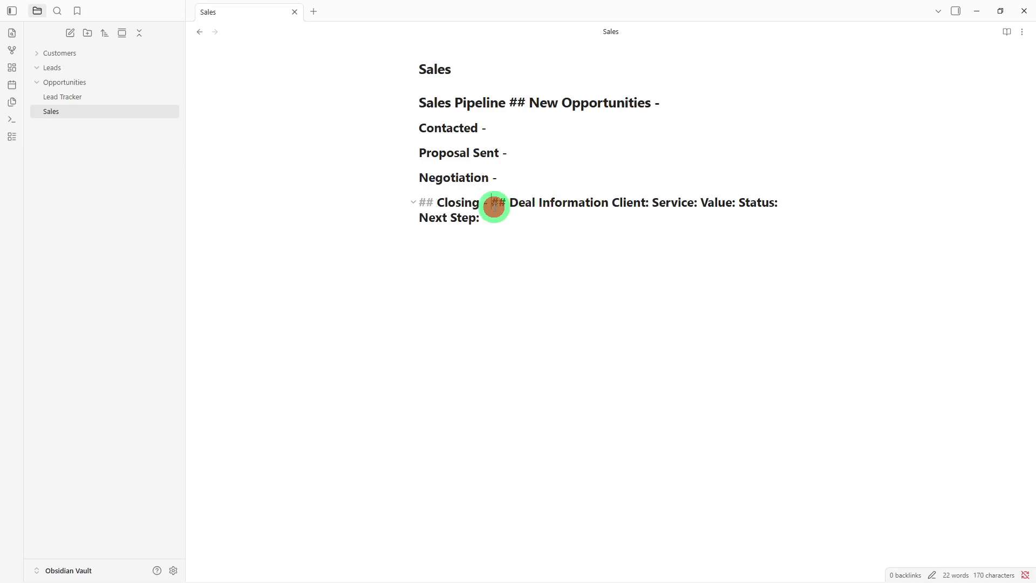
pyautogui.press('Return')
# - Put the Client, Service, Value, Status and Next Step fields on separate lines below the Deal Information heading
pyautogui.click(541, 227)
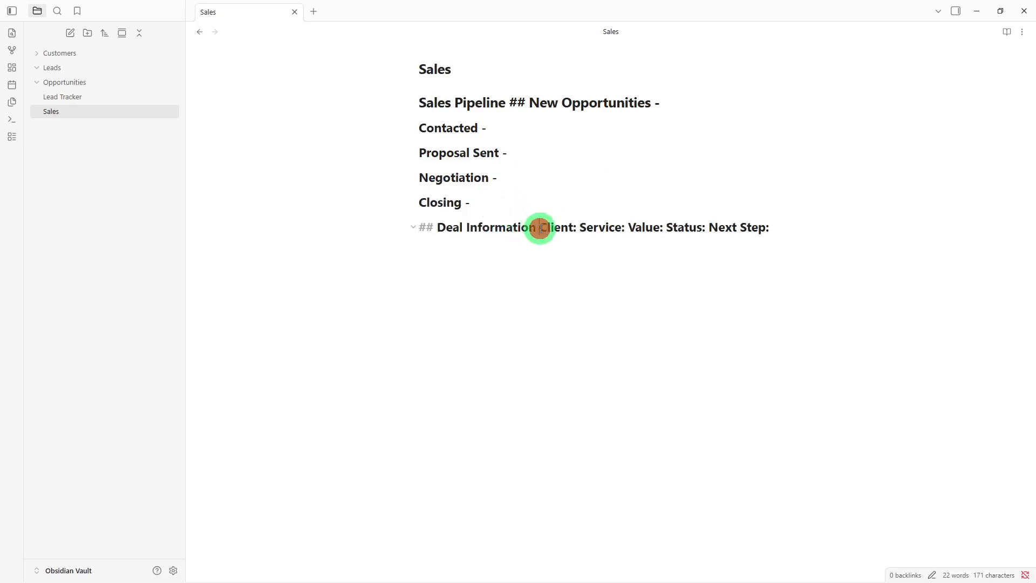
pyautogui.press('Return')
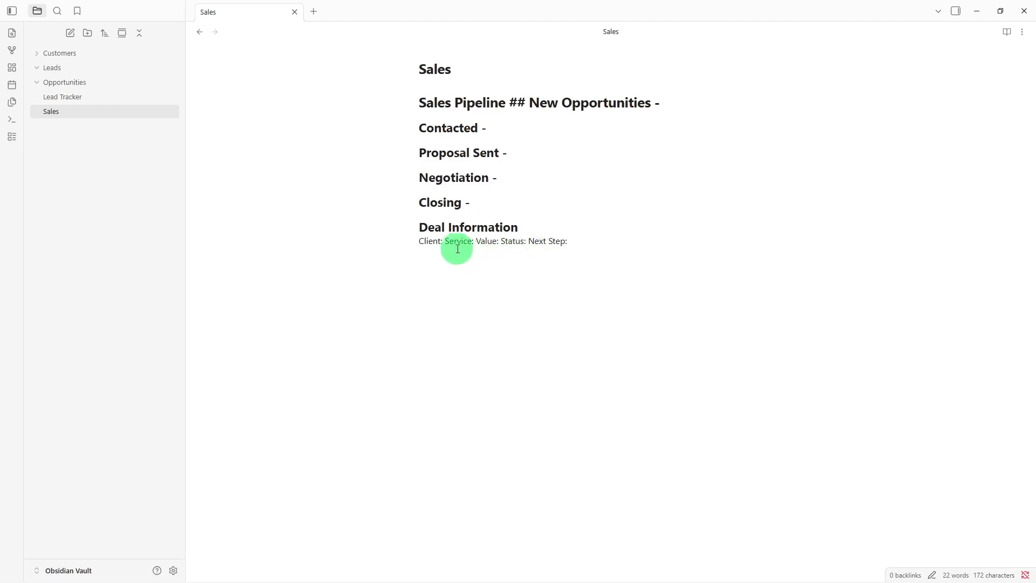
pyautogui.click(444, 241)
pyautogui.press('Return')
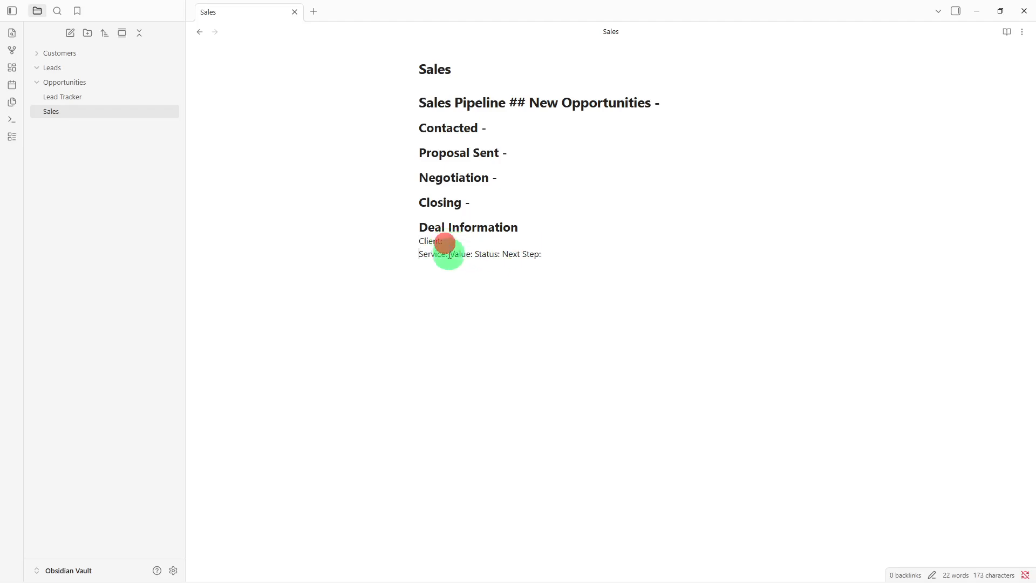
pyautogui.click(450, 253)
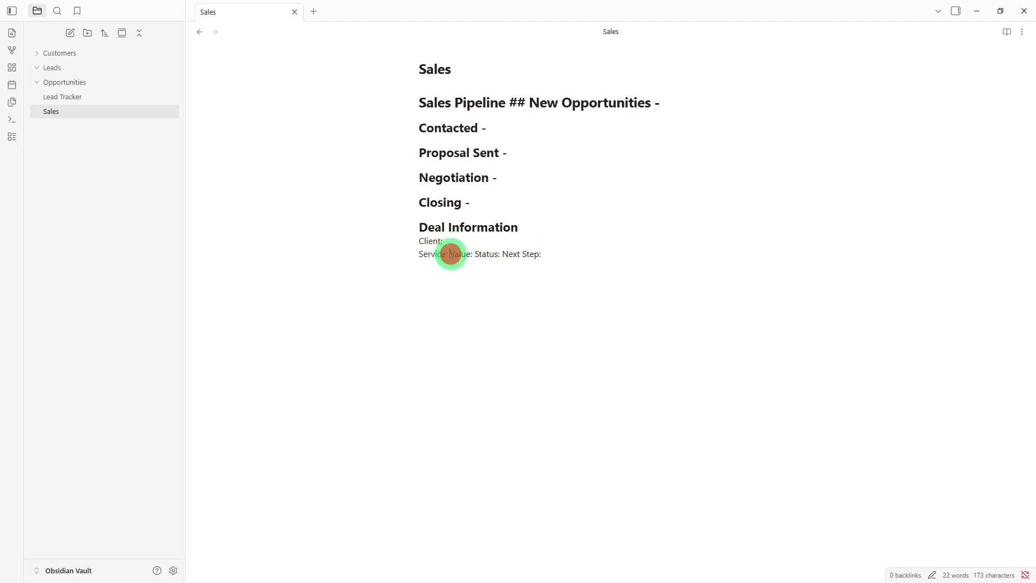
pyautogui.press('Return')
pyautogui.click(446, 271)
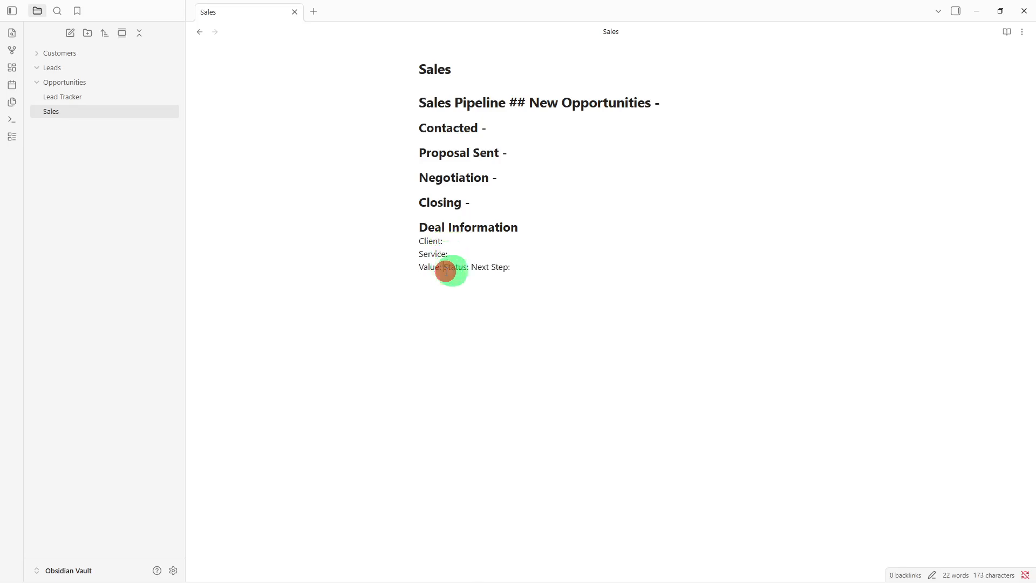
pyautogui.press('Return')
pyautogui.click(447, 281)
pyautogui.press('Return')
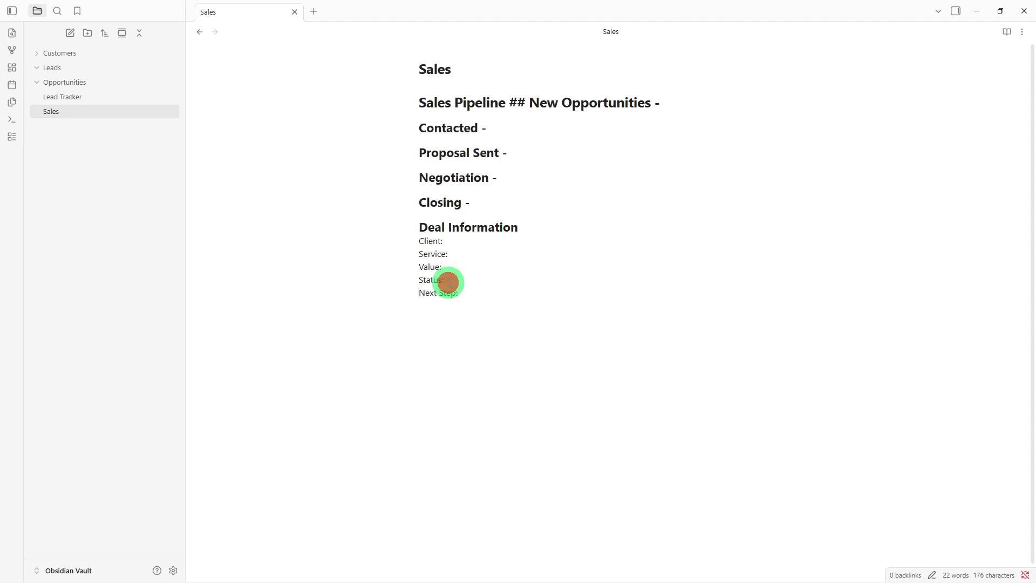
# - Split New Opportunities onto its own heading line below the Sales Pipeline heading
pyautogui.click(513, 105)
pyautogui.press('Return')
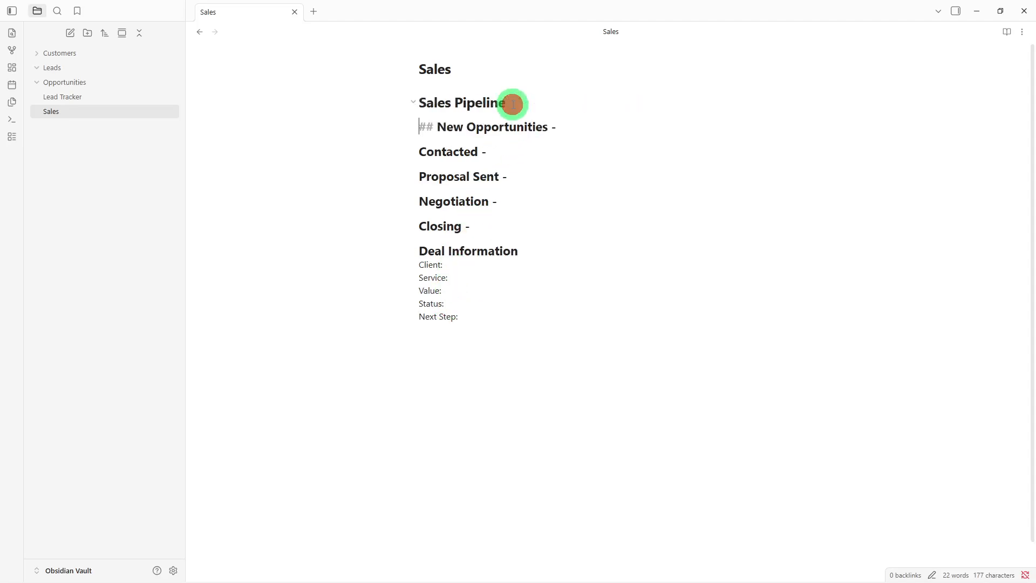
pyautogui.click(581, 194)
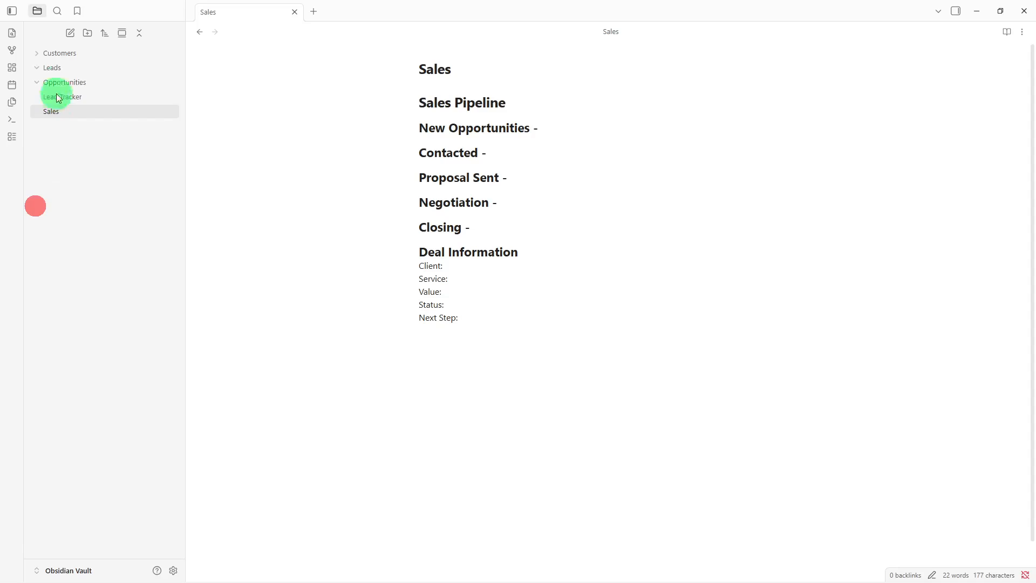
# - Create a note titled Customer with a one-line Markdown Customer Database outline: Active Customers, Customer Information (Name, Company, Email, Services, Start Date), History and Notes
pyautogui.click(65, 33)
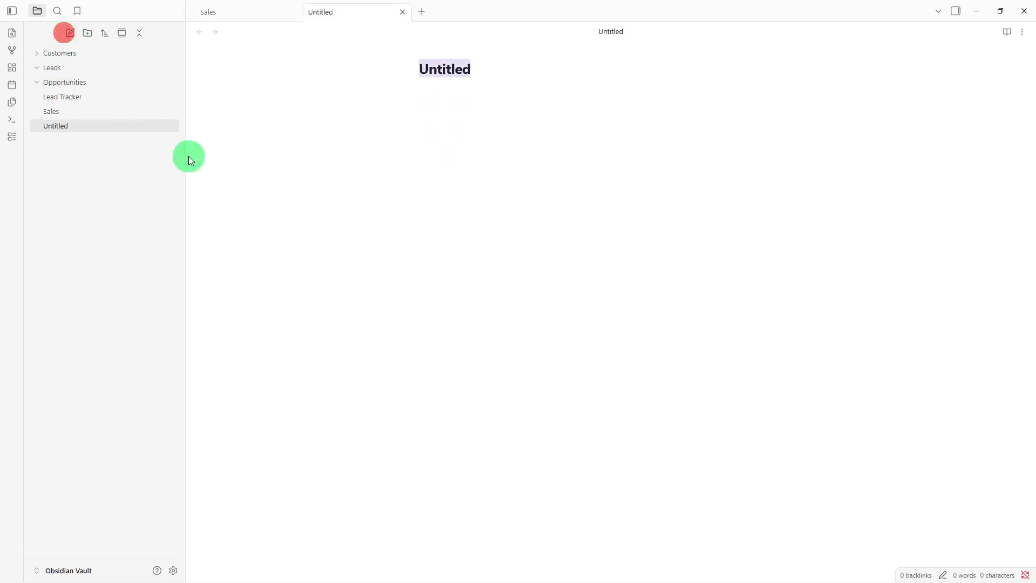
pyautogui.press('BackSpace')
pyautogui.write('Cu')
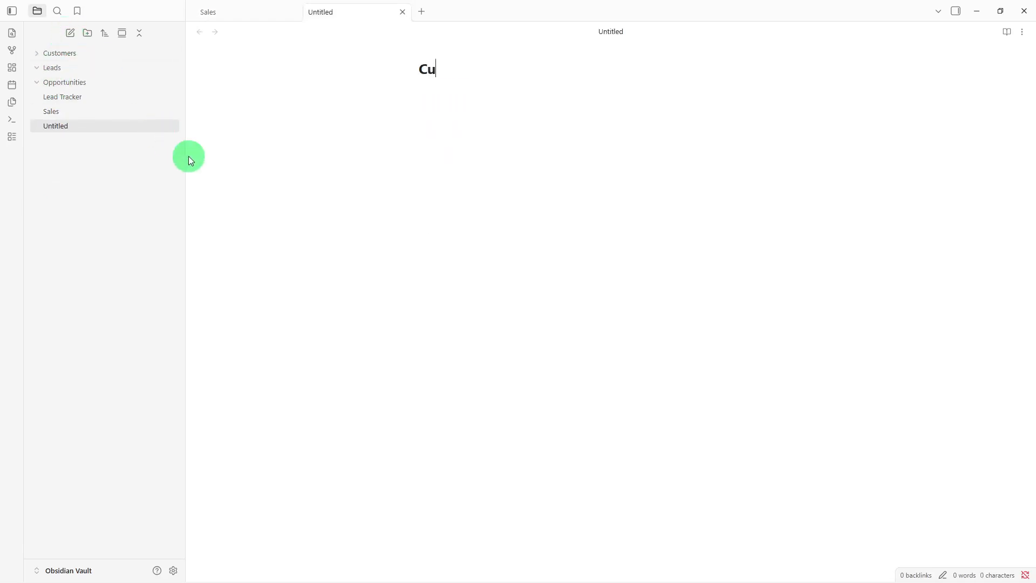
pyautogui.write('stomer')
pyautogui.press('Return')
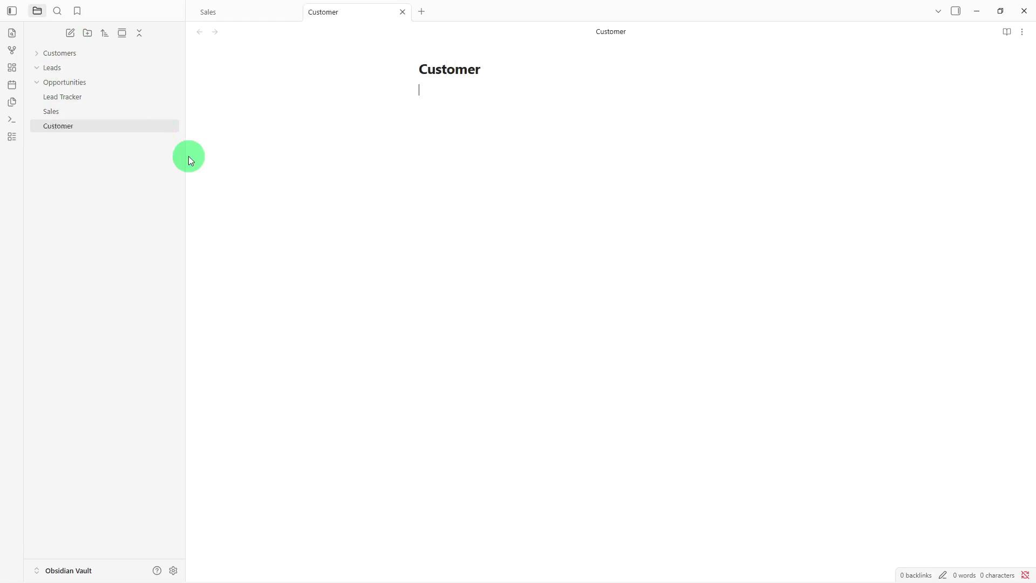
pyautogui.write('# Customer Database ## Active Customers - ## Customer Information Name: Company: Email: Services: Start Date: ## History - ## Notes -')
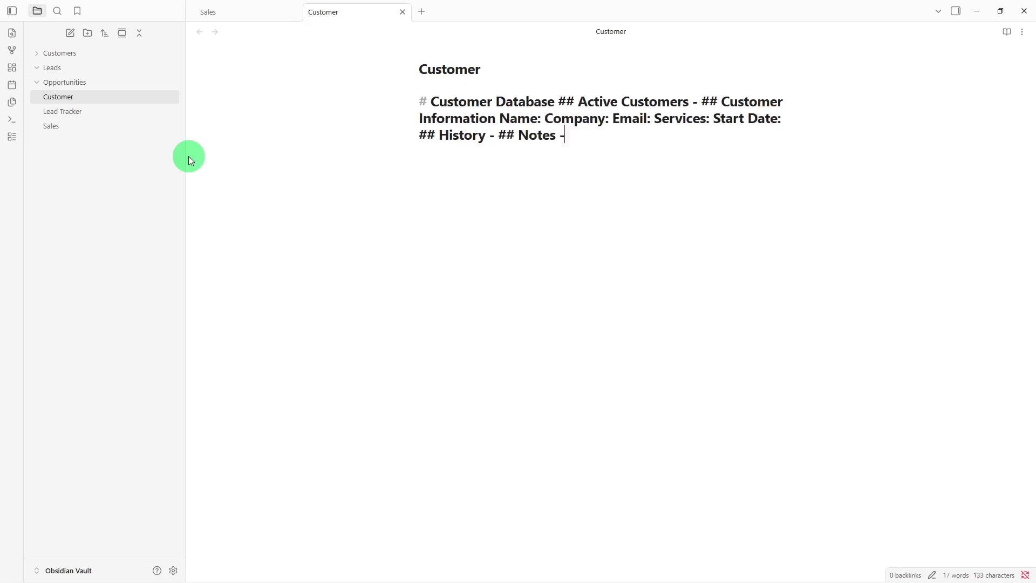
# - Break the Customer note's outline so Active Customers and Customer Information each start their own heading line below Customer Database
pyautogui.click(555, 103)
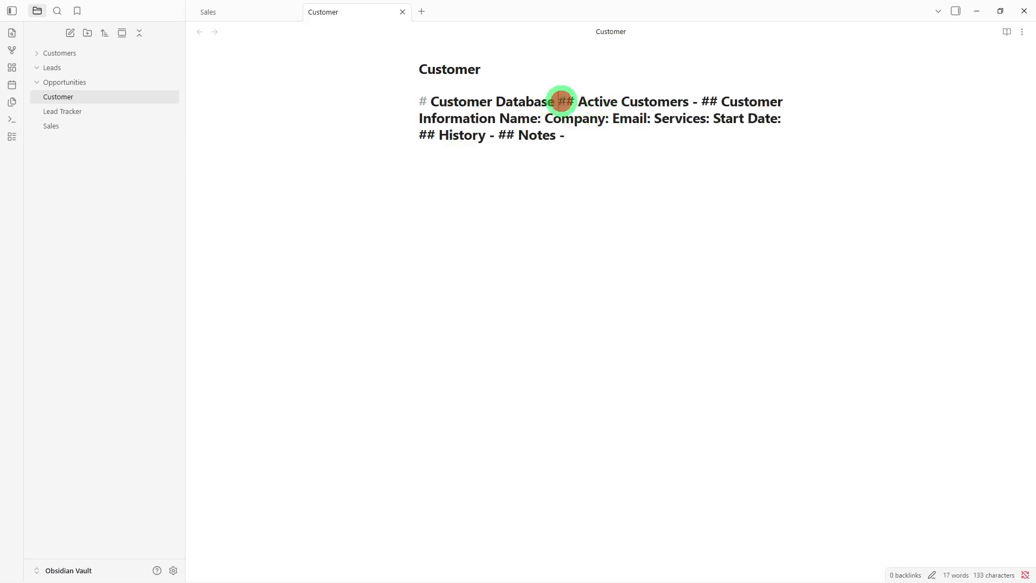
pyautogui.press('Return')
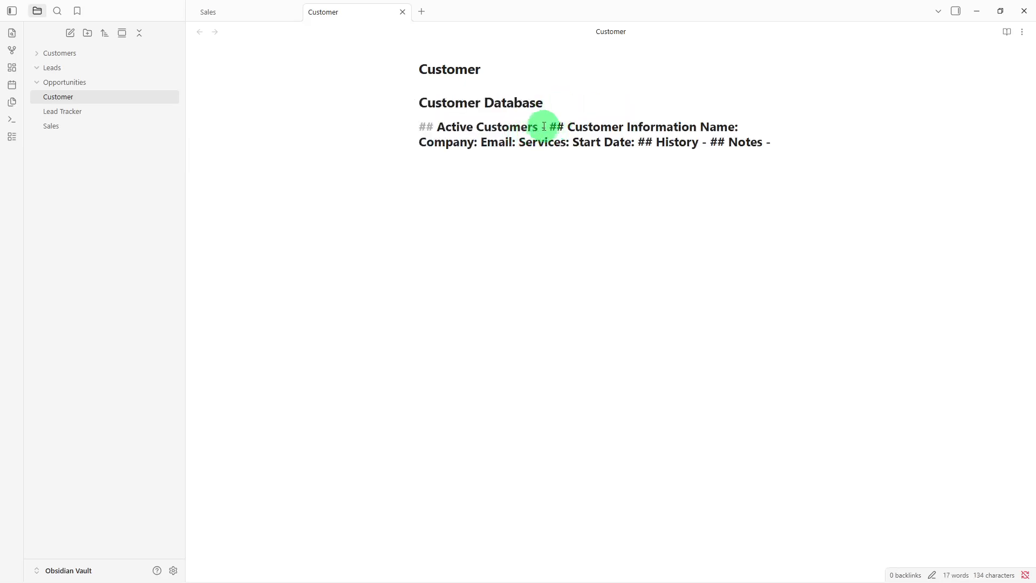
pyautogui.click(551, 124)
pyautogui.press('Return')
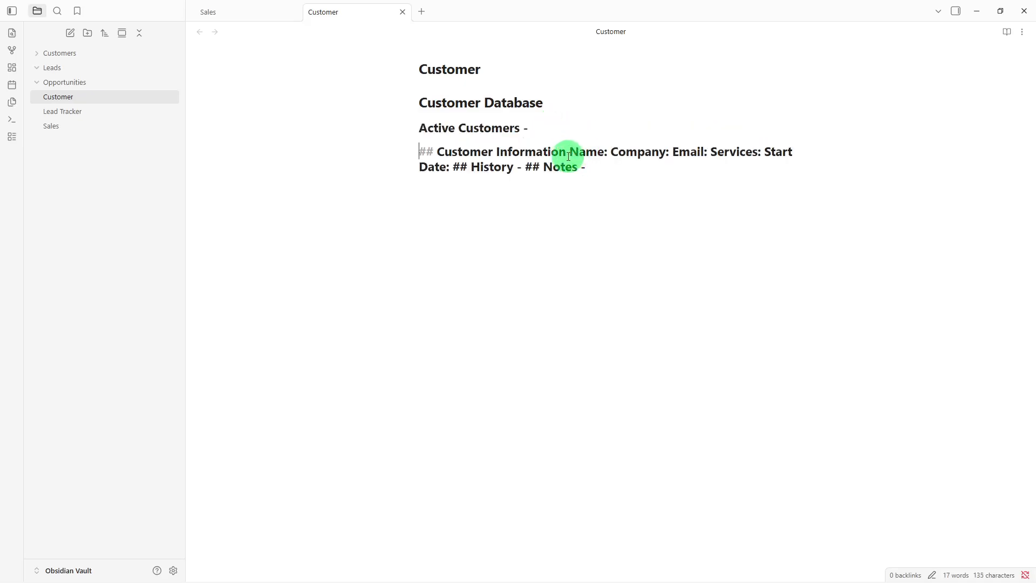
# - Put Name, Company, Email, Services, Start and Date on separate lines below the Customer Information heading
pyautogui.click(569, 157)
pyautogui.press('Return')
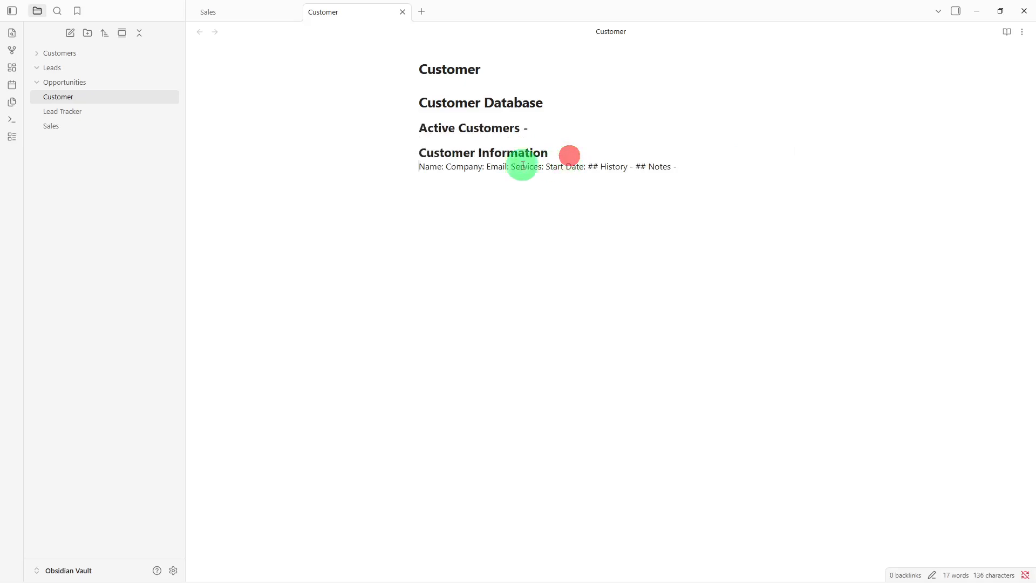
pyautogui.click(448, 172)
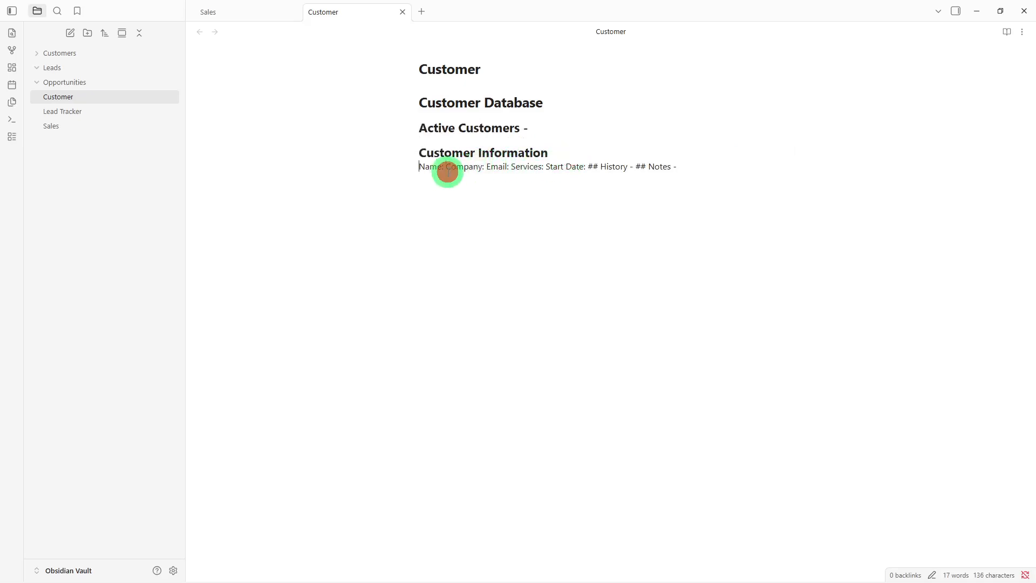
pyautogui.press('Return')
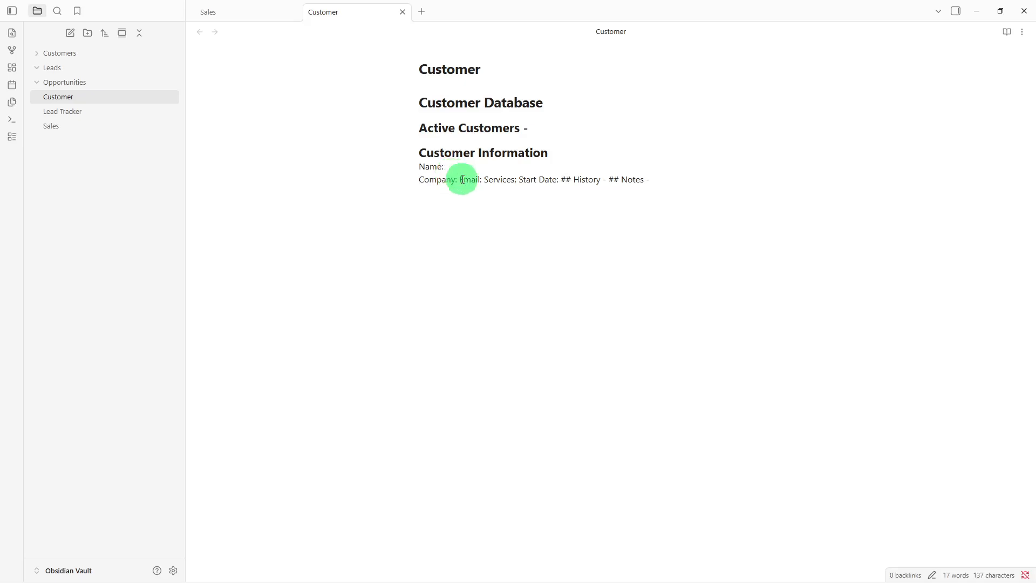
pyautogui.click(462, 179)
pyautogui.press('Return')
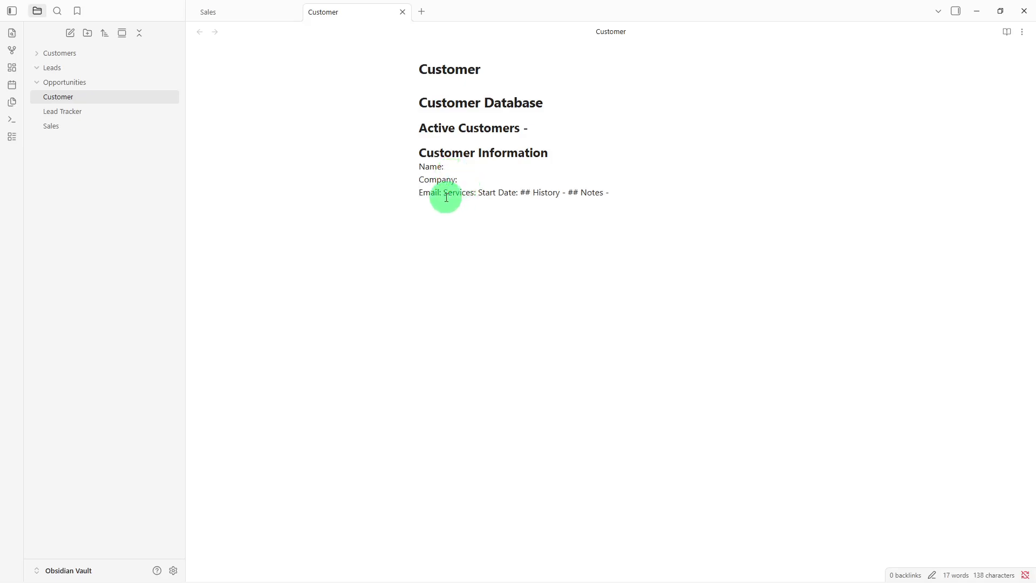
pyautogui.click(444, 196)
pyautogui.press('Return')
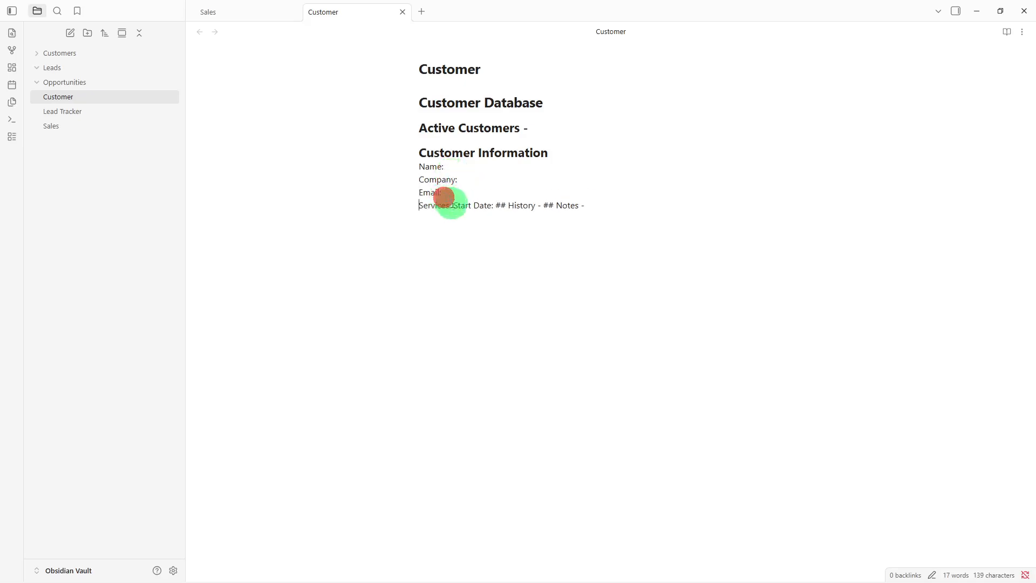
pyautogui.click(453, 204)
pyautogui.press('Return')
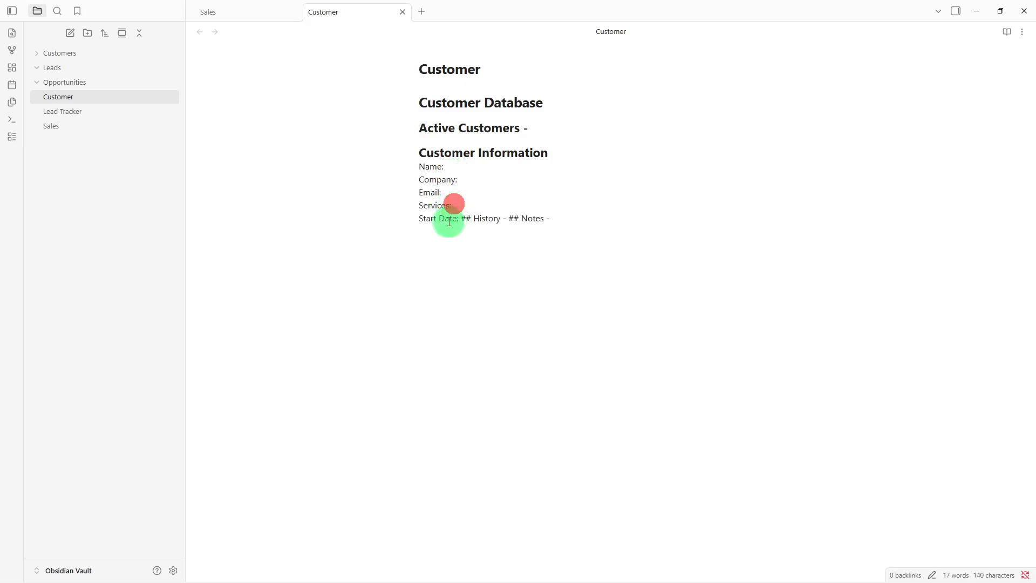
pyautogui.click(439, 219)
pyautogui.press('Return')
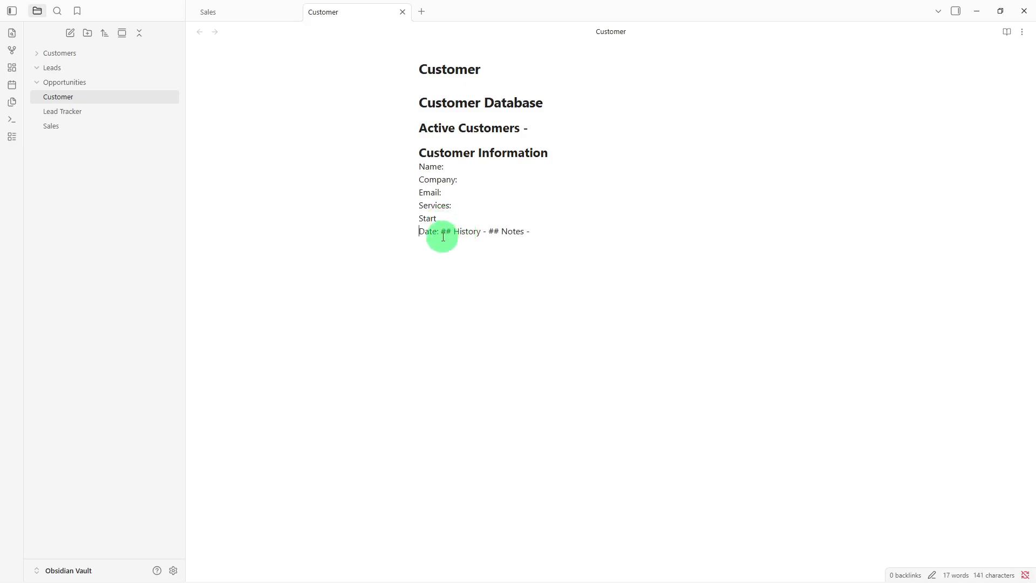
# - Split History and Notes onto their own heading lines below the customer fields
pyautogui.click(440, 233)
pyautogui.press('Return')
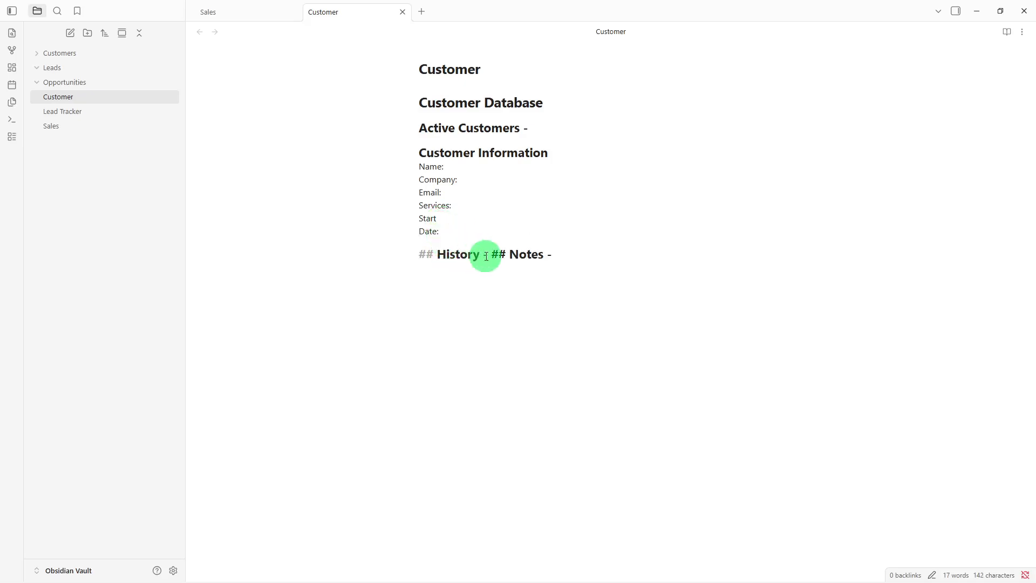
pyautogui.click(490, 256)
pyautogui.press('Return')
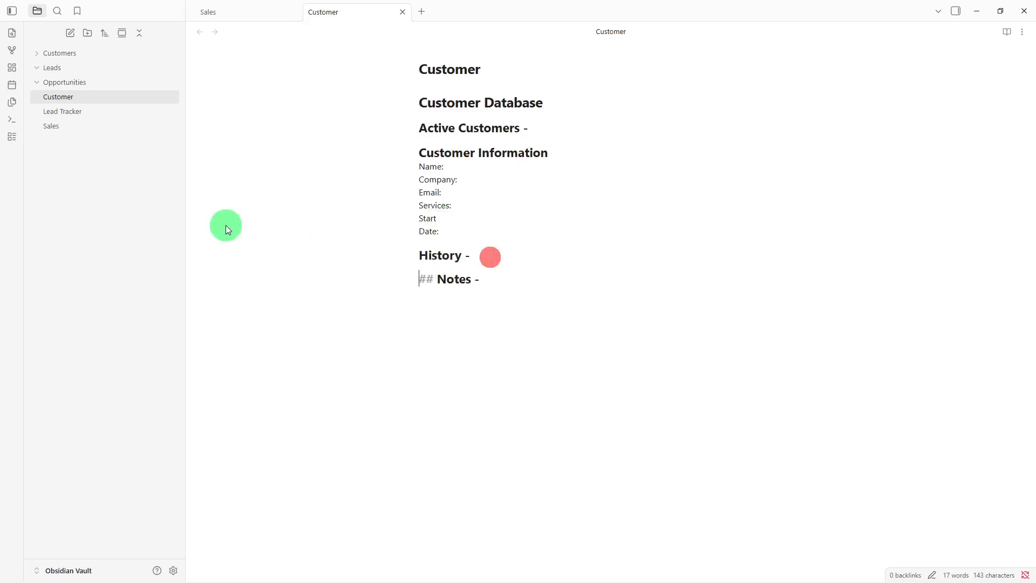
# - In the Lead Tracker note, add internal links to the Sales and Customer notes on separate lines below Next Action
pyautogui.click(105, 112)
pyautogui.click(406, 319)
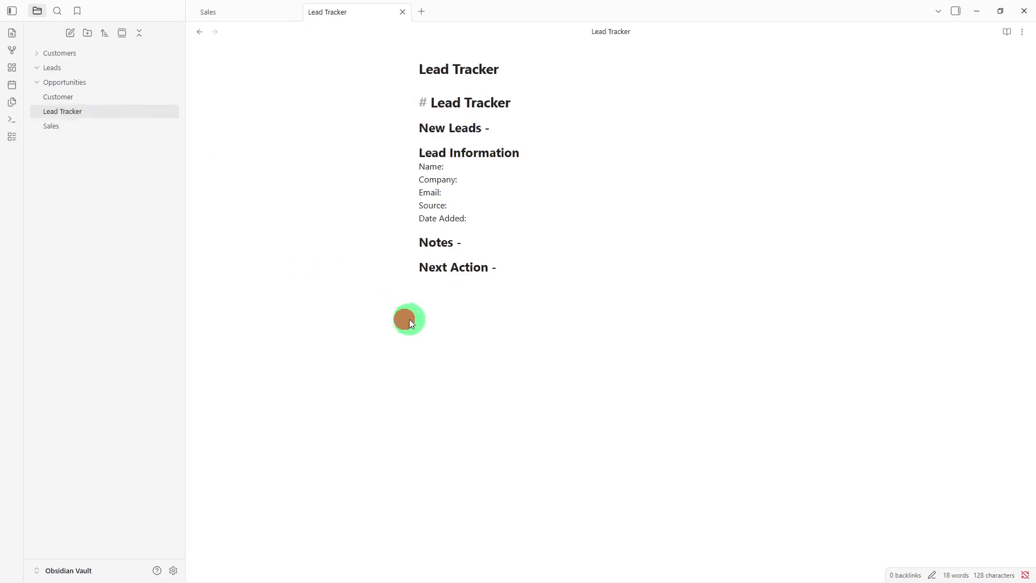
pyautogui.click(480, 287)
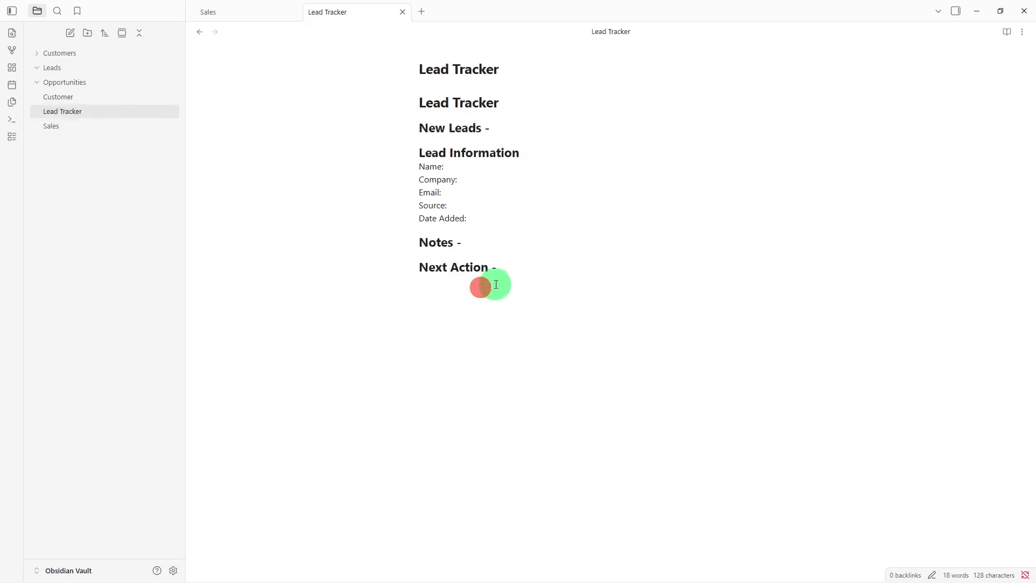
pyautogui.press('Return')
pyautogui.write('[[')
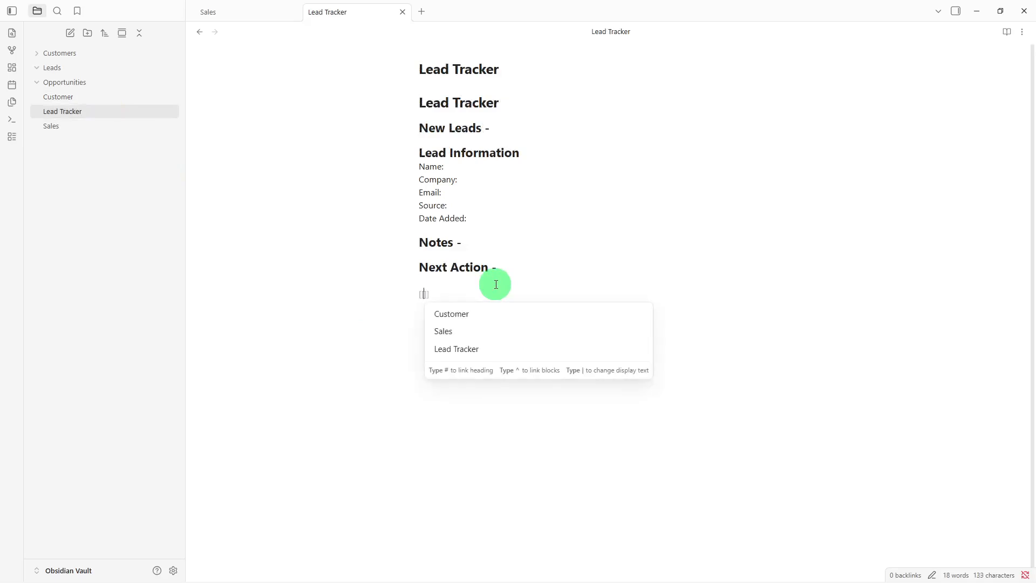
pyautogui.click(491, 334)
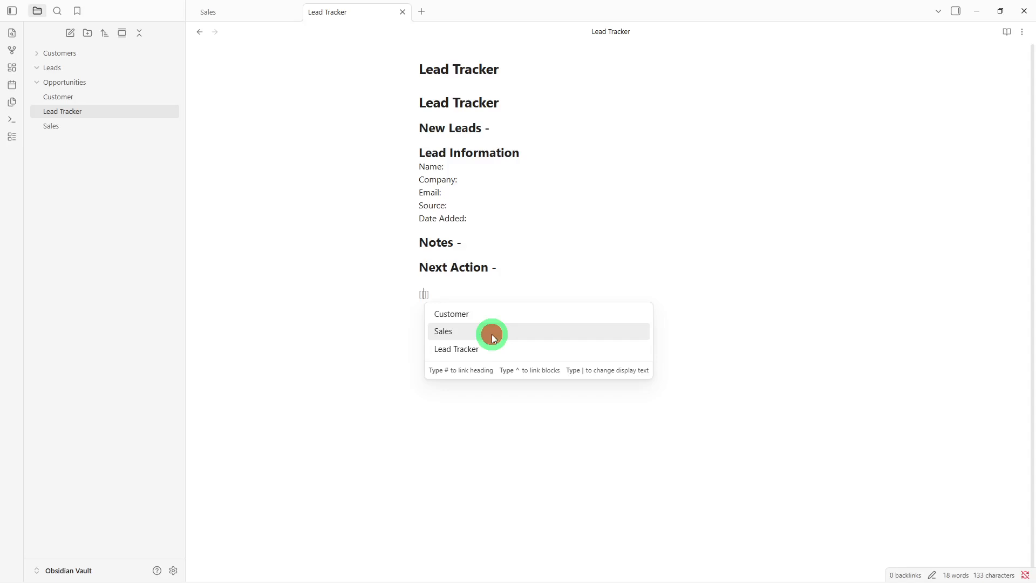
pyautogui.click(492, 335)
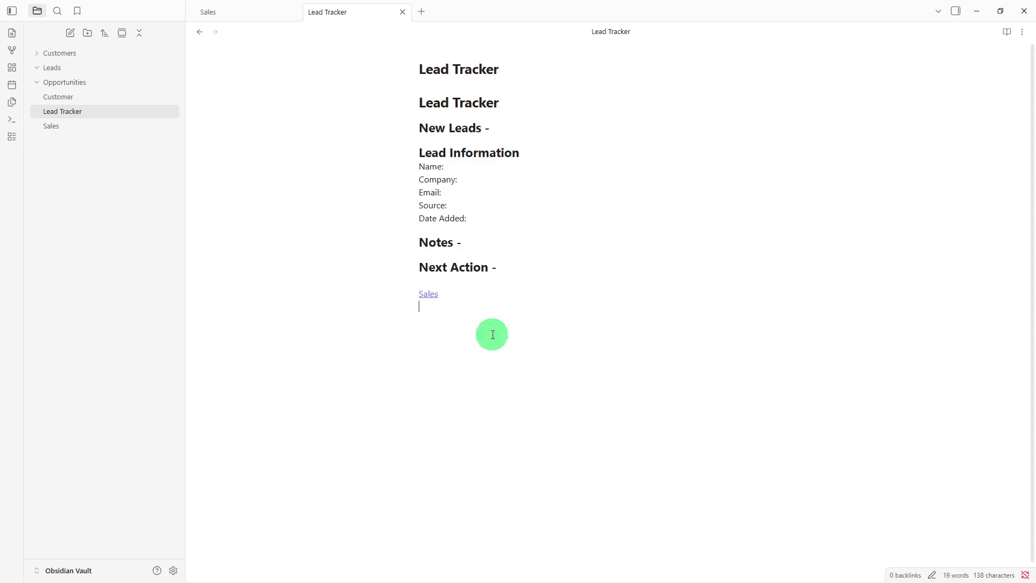
pyautogui.write('[[')
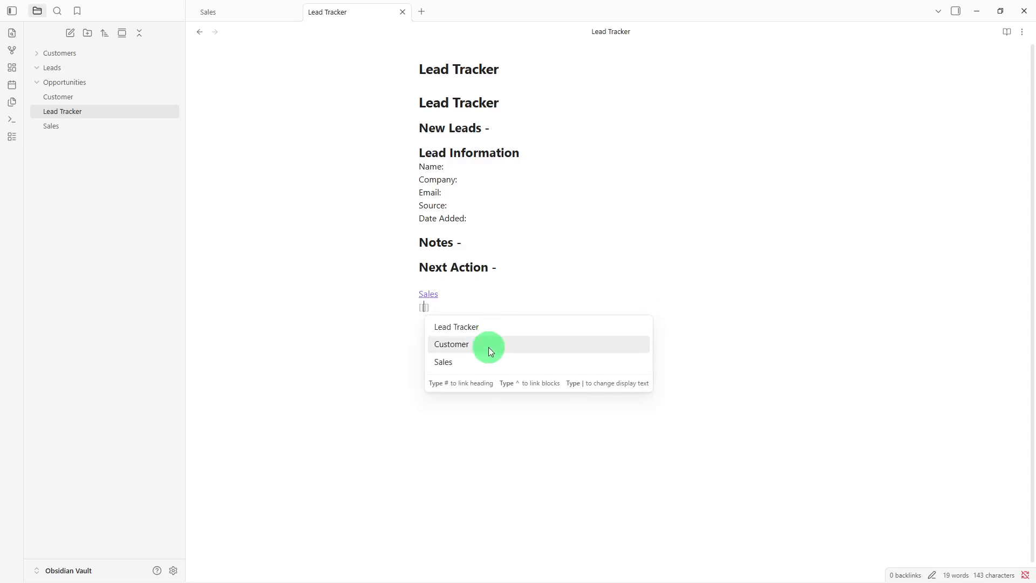
pyautogui.click(489, 350)
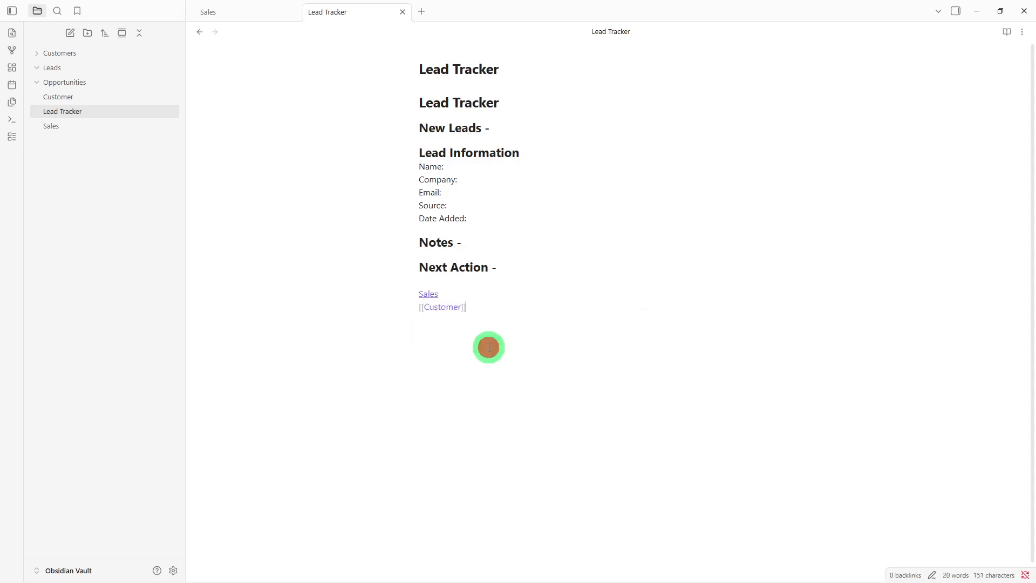
pyautogui.click(489, 348)
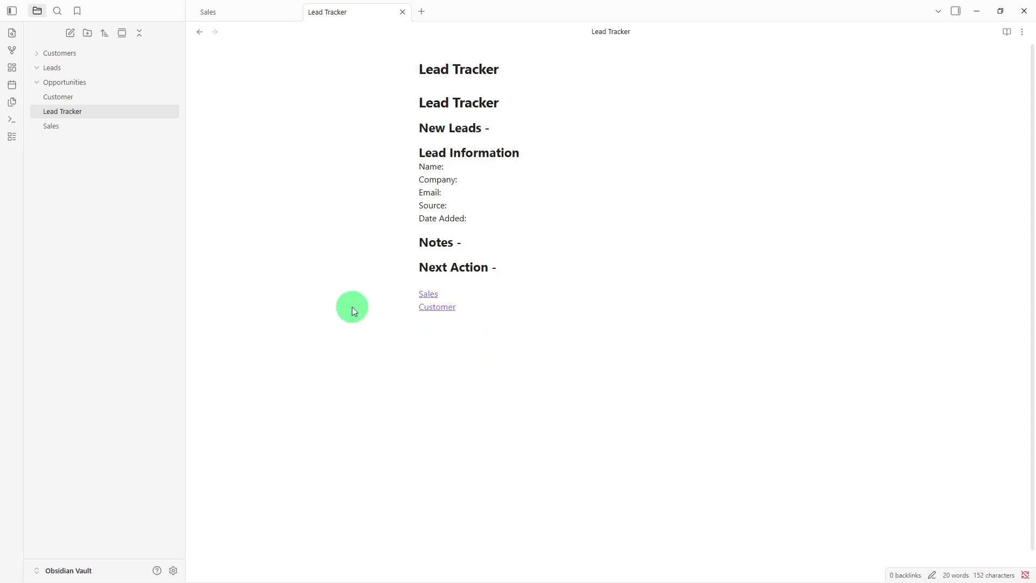
# - File the notes into their folders: Lead Tracker into Leads, Customer into Customers and Sales into Opportunities
pyautogui.click(92, 113)
pyautogui.moveTo(92, 111); pyautogui.dragTo(101, 62)
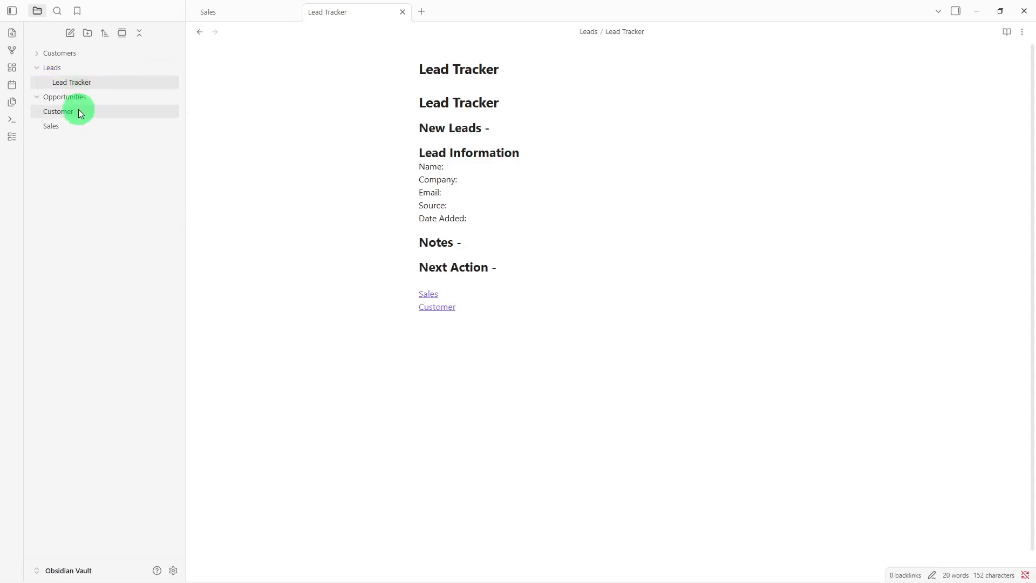
pyautogui.moveTo(79, 111); pyautogui.dragTo(94, 55)
pyautogui.moveTo(80, 110); pyautogui.dragTo(86, 96)
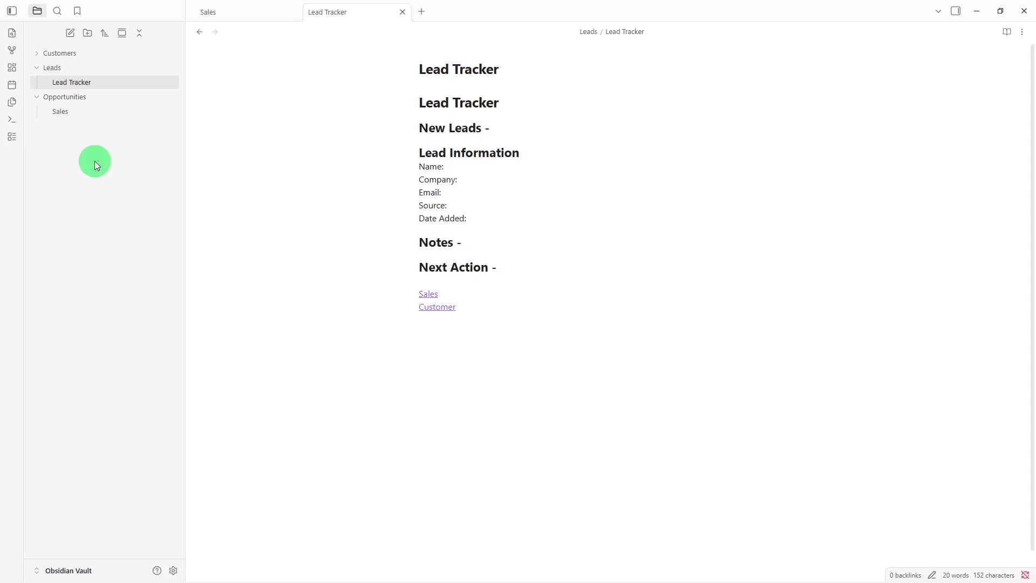
# - Add the tags #leads and #template on one line below the links in the Lead Tracker note
pyautogui.click(492, 311)
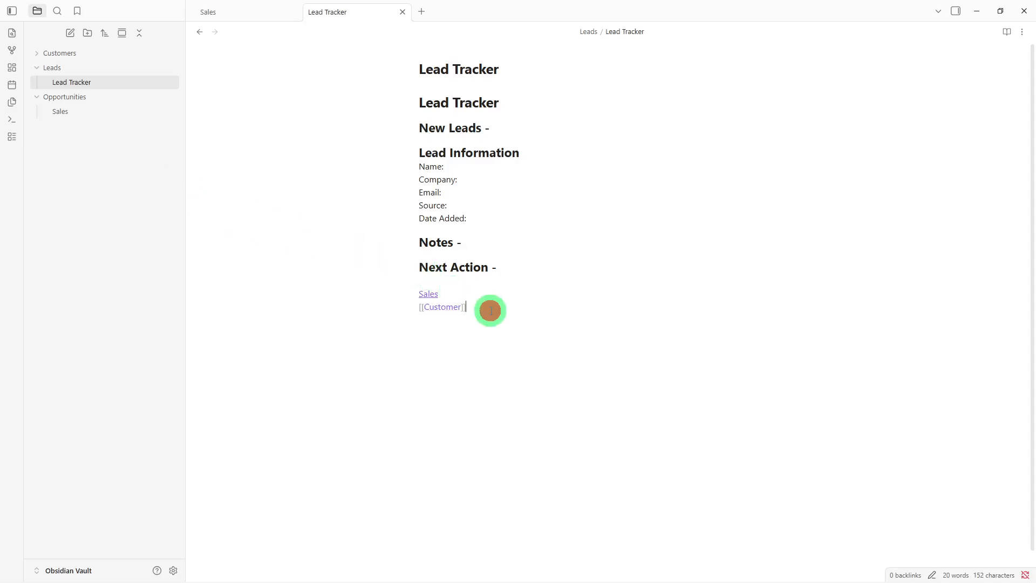
pyautogui.press('Return')
pyautogui.write('3')
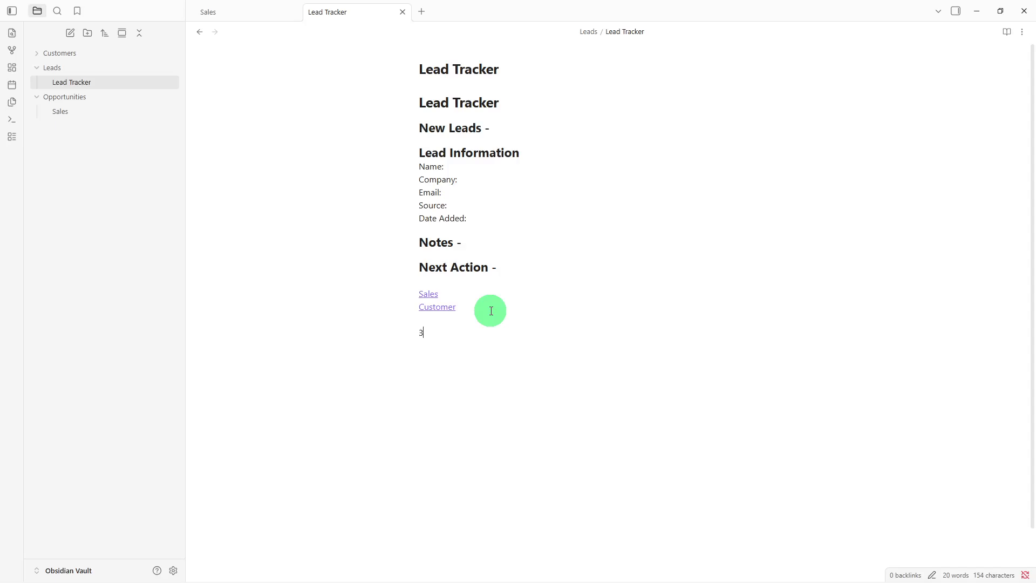
pyautogui.press('BackSpace')
pyautogui.write('#')
pyautogui.press('BackSpace')
pyautogui.write('leads')
pyautogui.press('Return')
pyautogui.click(488, 332)
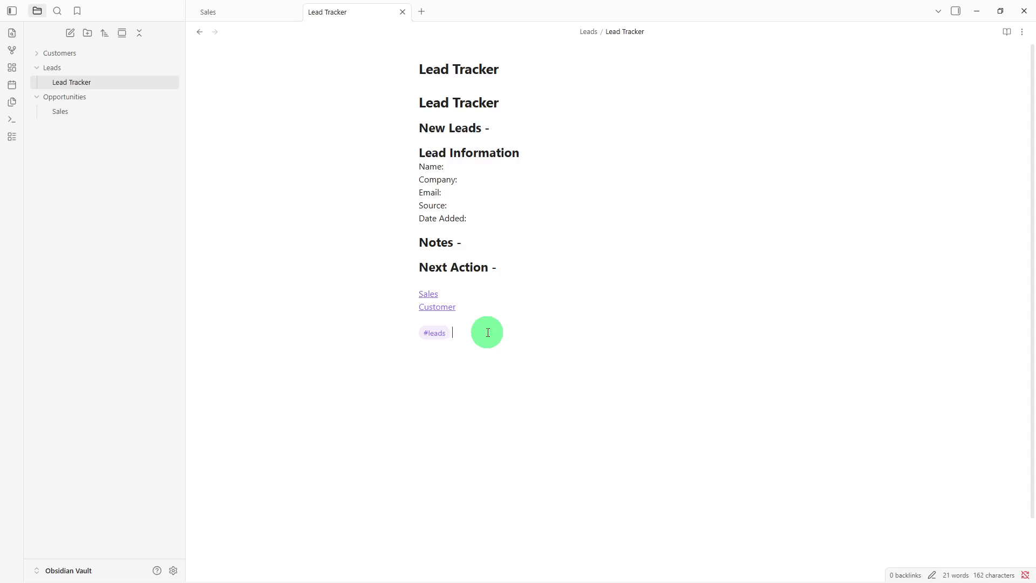
pyautogui.write('#template')
# - Open the Customer note in the Customers folder and add the tags #customer and #template below the Notes heading
pyautogui.click(147, 52)
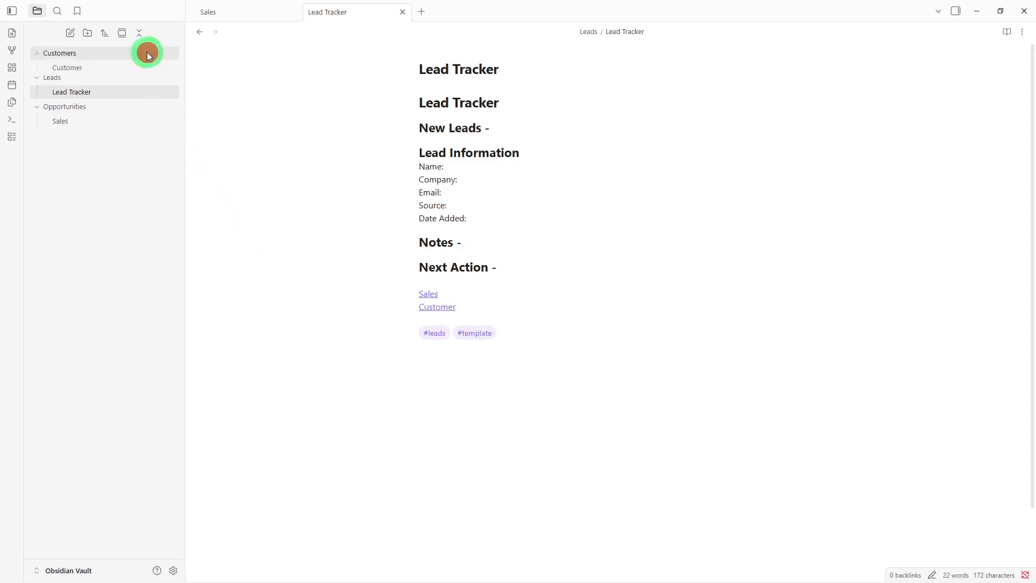
pyautogui.click(132, 65)
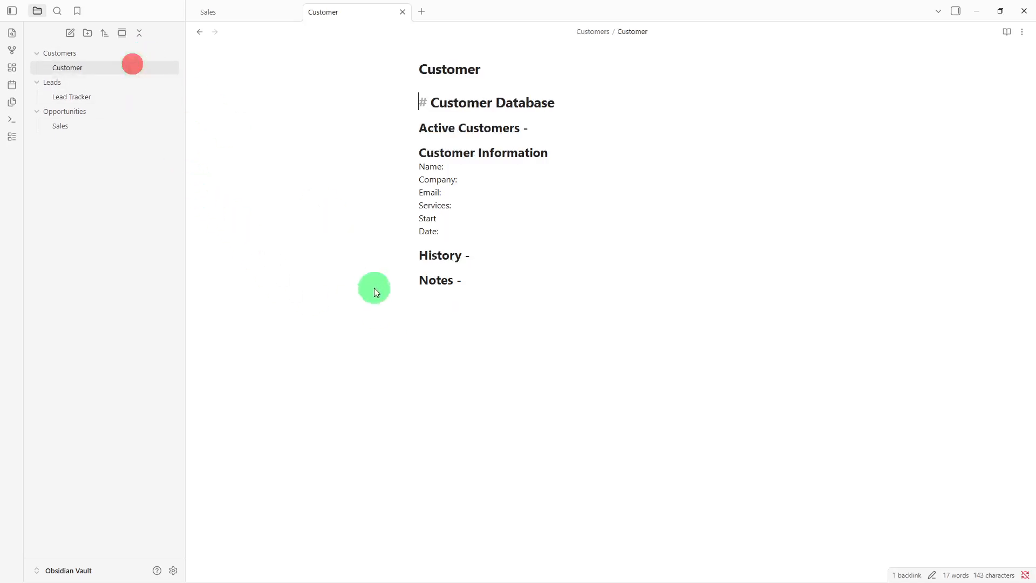
pyautogui.click(470, 322)
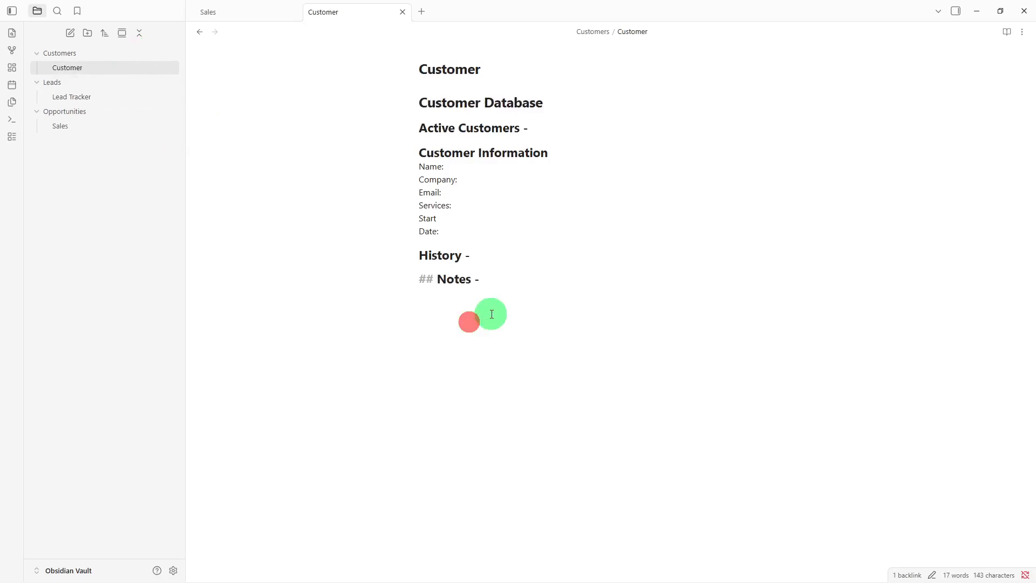
pyautogui.press('Return')
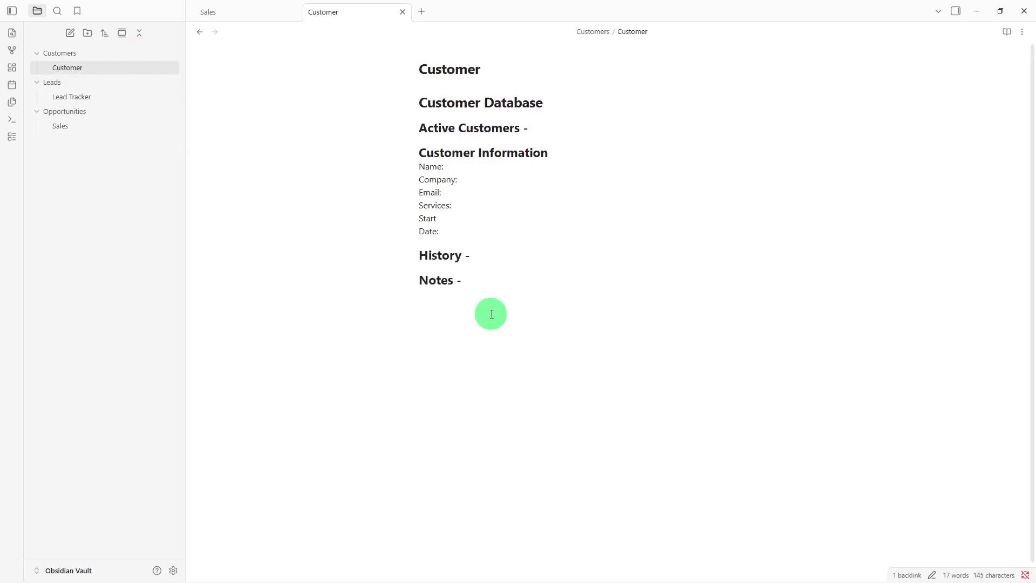
pyautogui.write('#customer @')
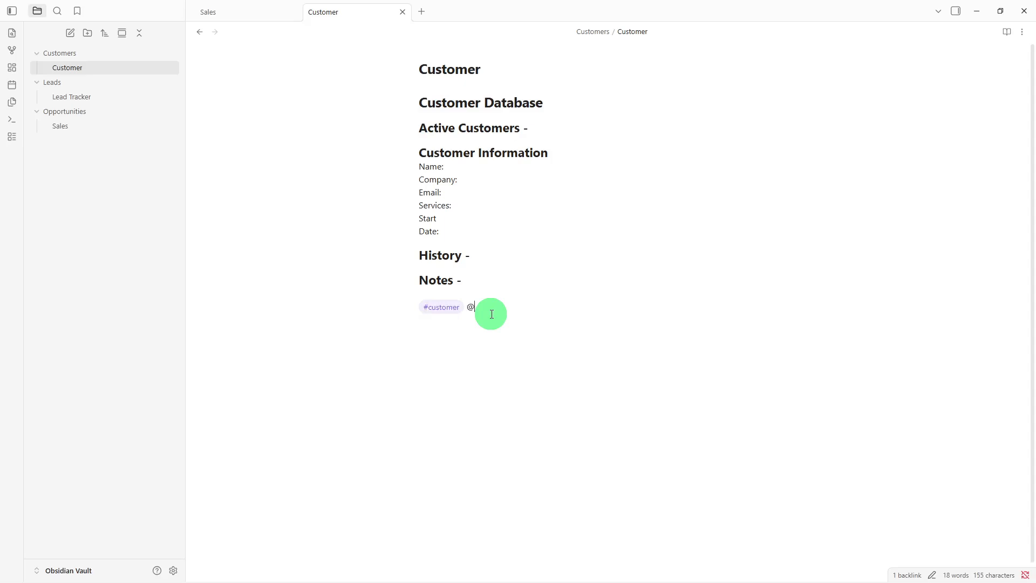
pyautogui.press('BackSpace')
pyautogui.write('#')
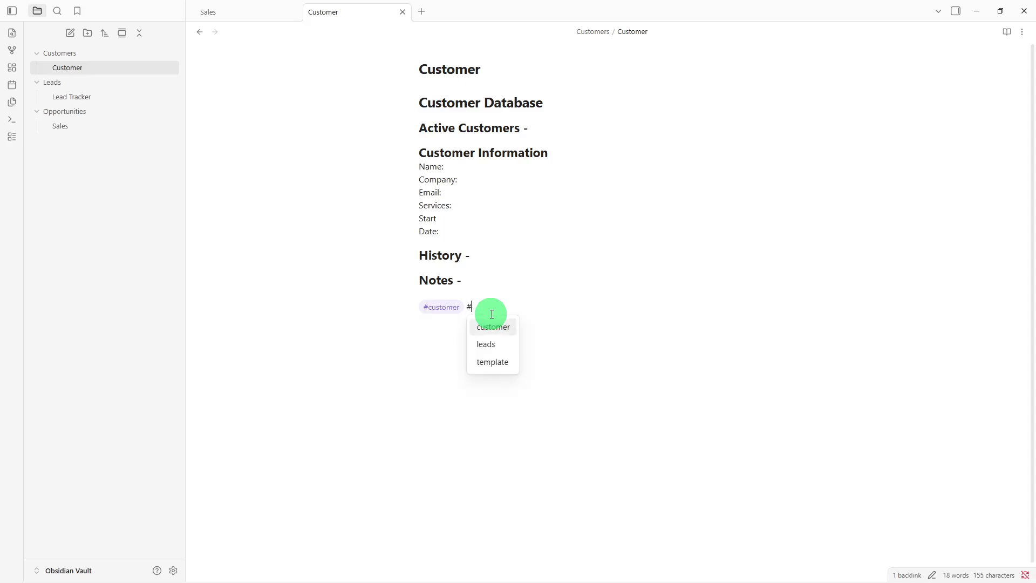
pyautogui.write('tem')
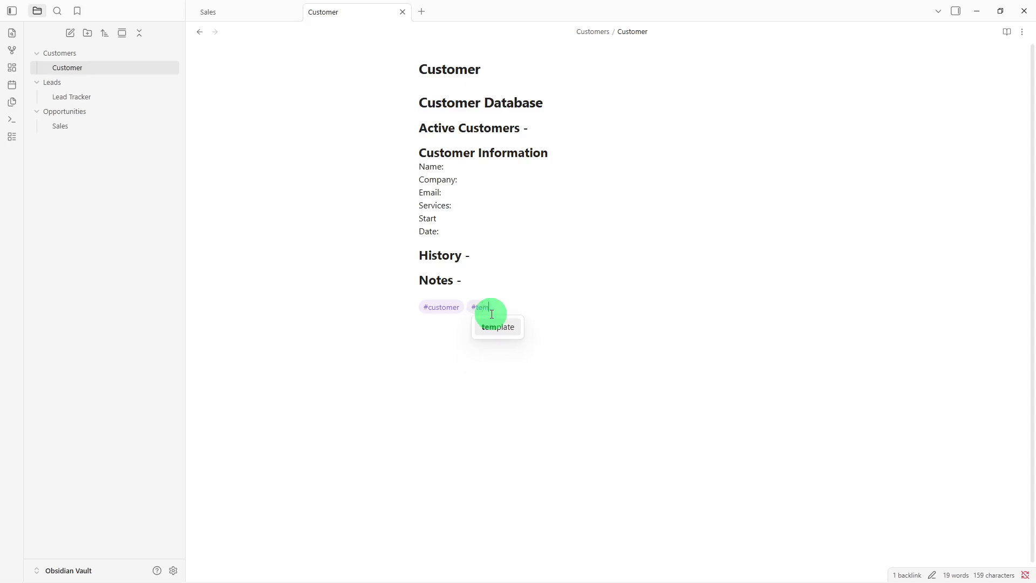
pyautogui.press('Return')
pyautogui.press('Return')
# - Open the Sales note in the Opportunities folder and add the tags #sales and #template on one line below Next Step
pyautogui.click(74, 128)
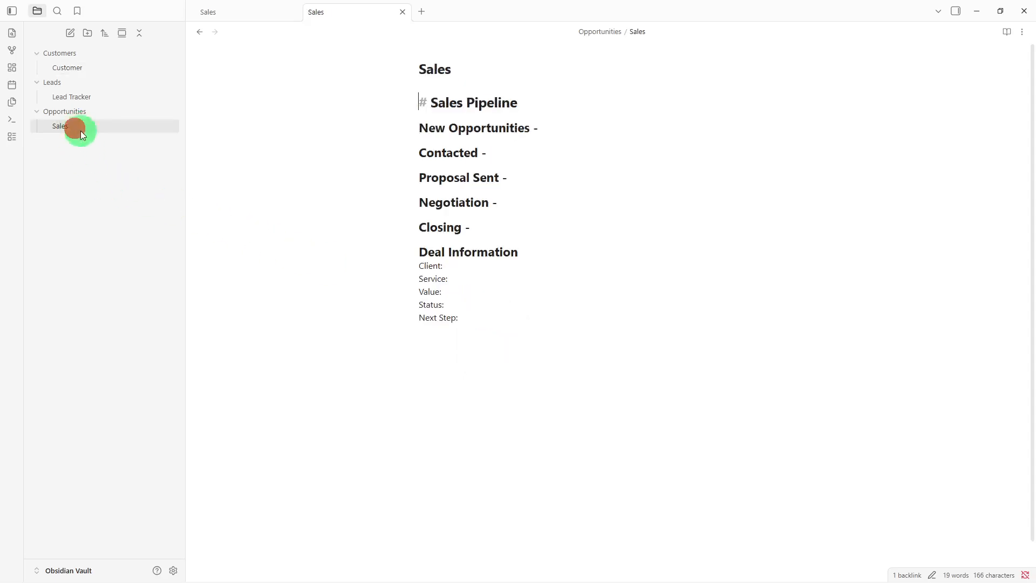
pyautogui.click(462, 353)
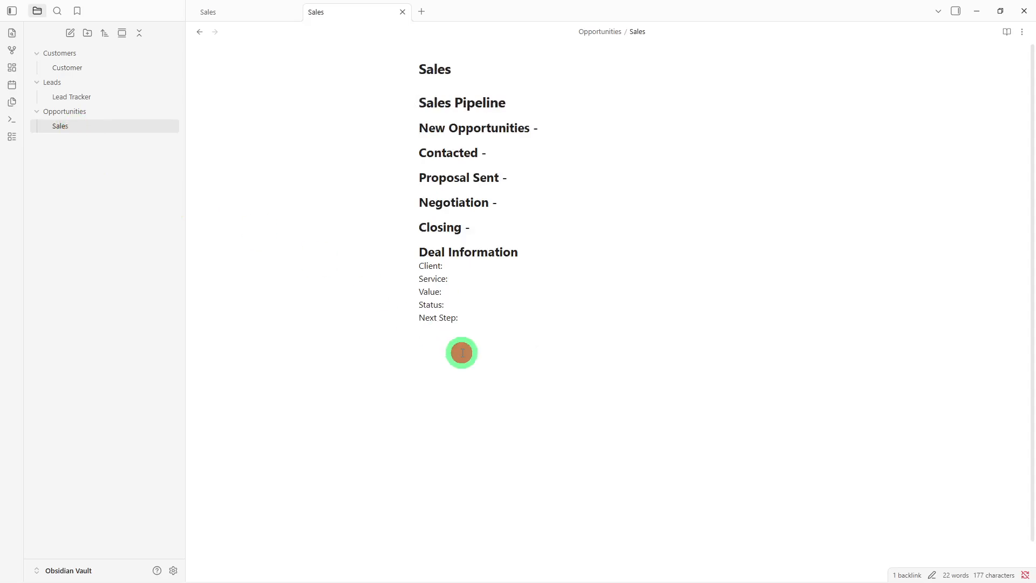
pyautogui.write('#')
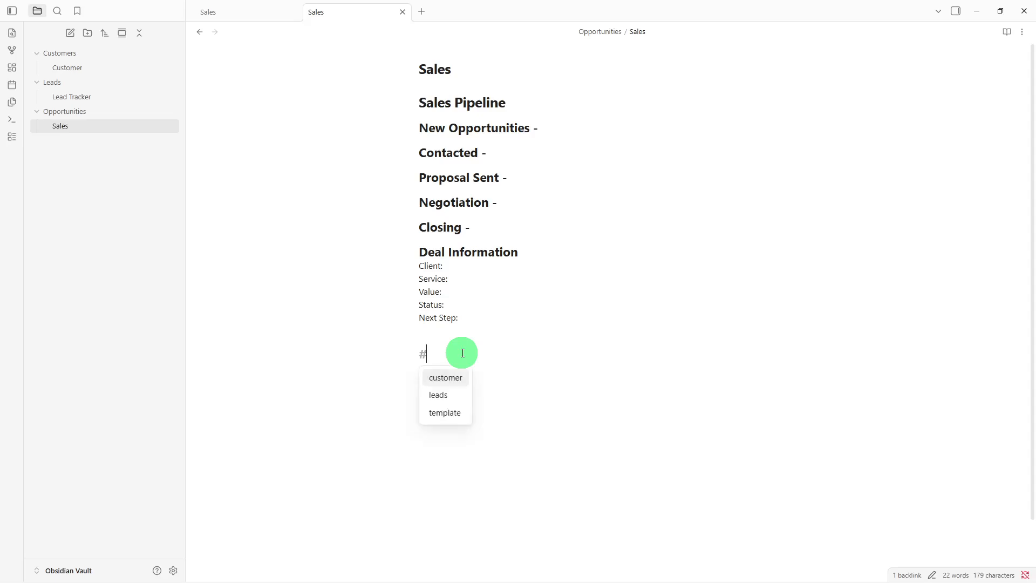
pyautogui.write('sale')
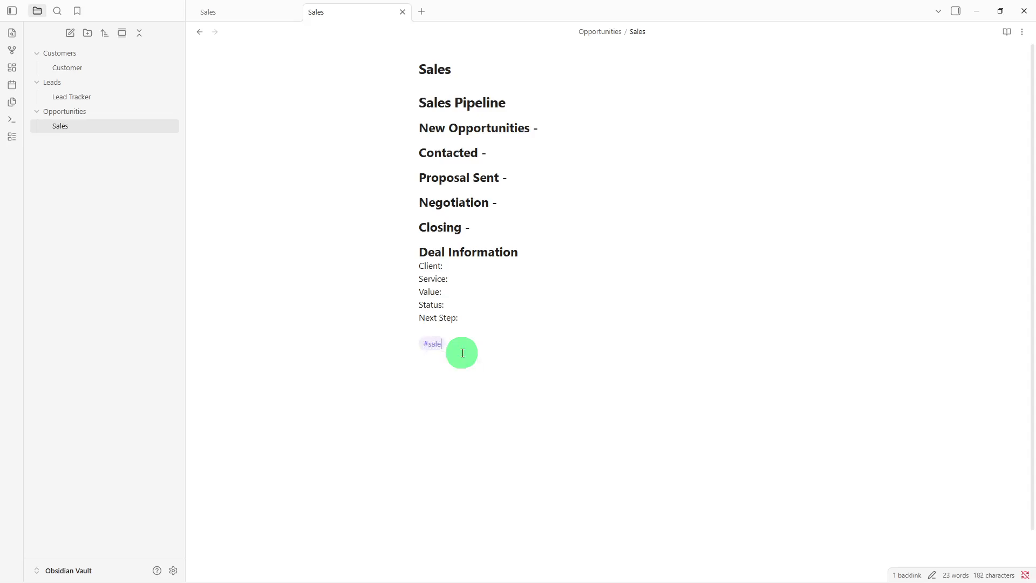
pyautogui.write('s #temp')
pyautogui.press('BackSpace')
pyautogui.press('BackSpace')
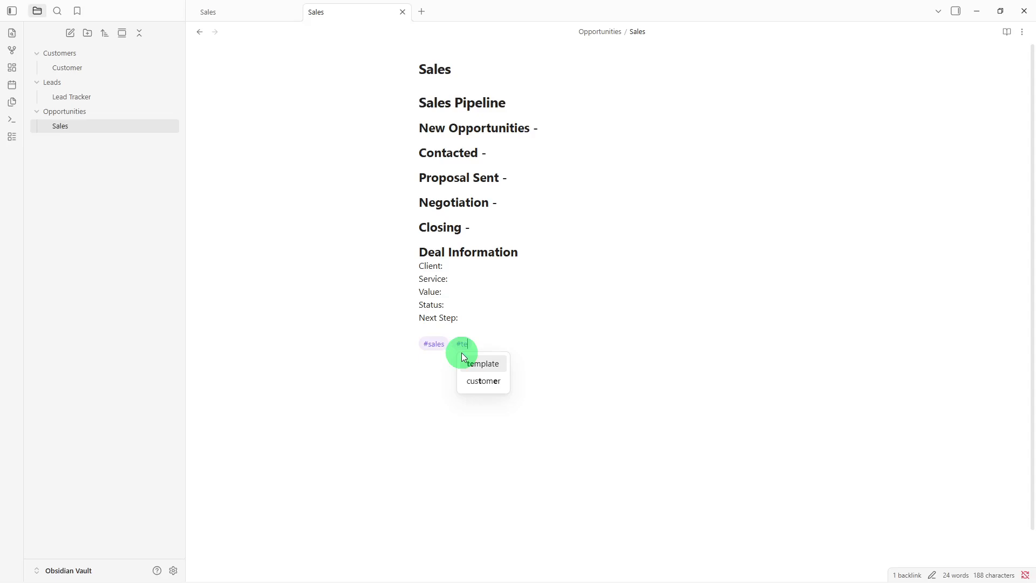
pyautogui.press('Return')
pyautogui.press('Return')
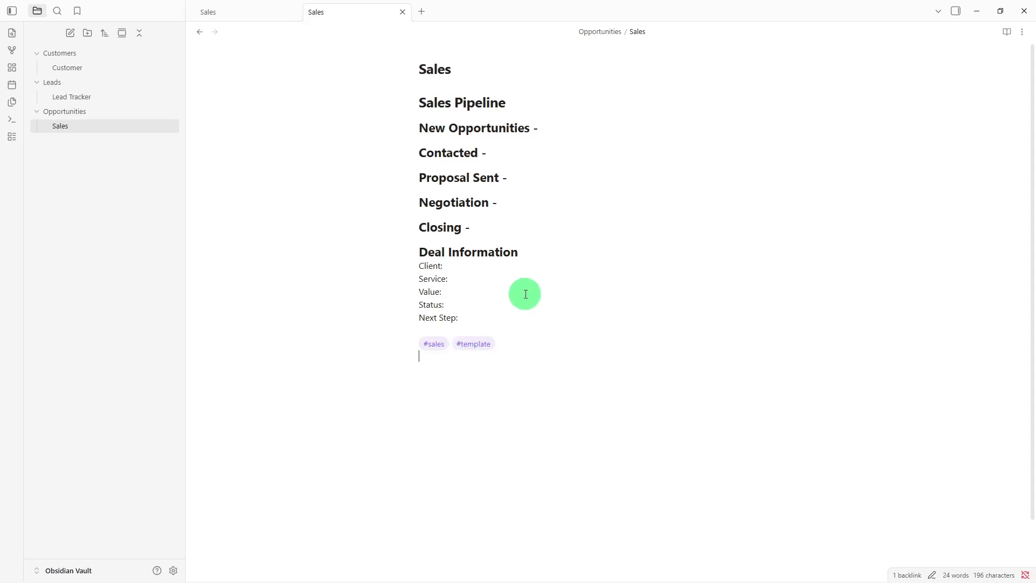
# - Add a colon to the end of the Deal Information heading in the Sales note
pyautogui.click(545, 252)
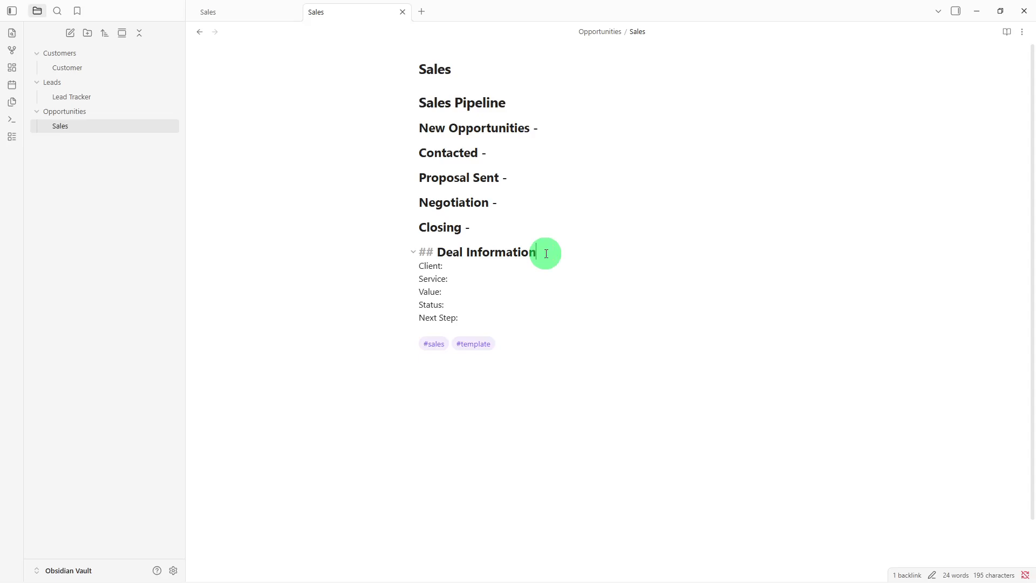
pyautogui.write(':')
pyautogui.press('Return')
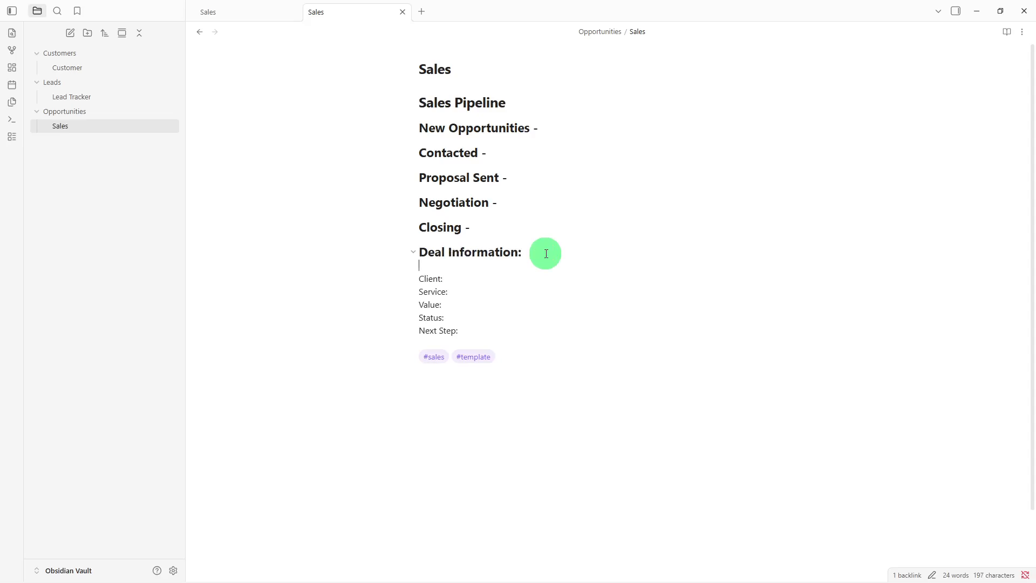
pyautogui.press('BackSpace')
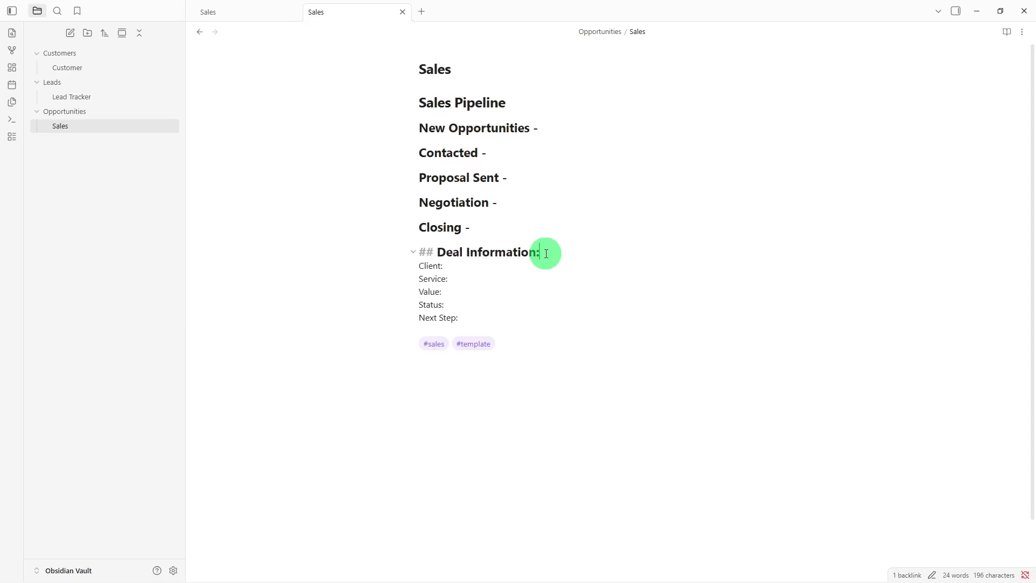
pyautogui.click(543, 282)
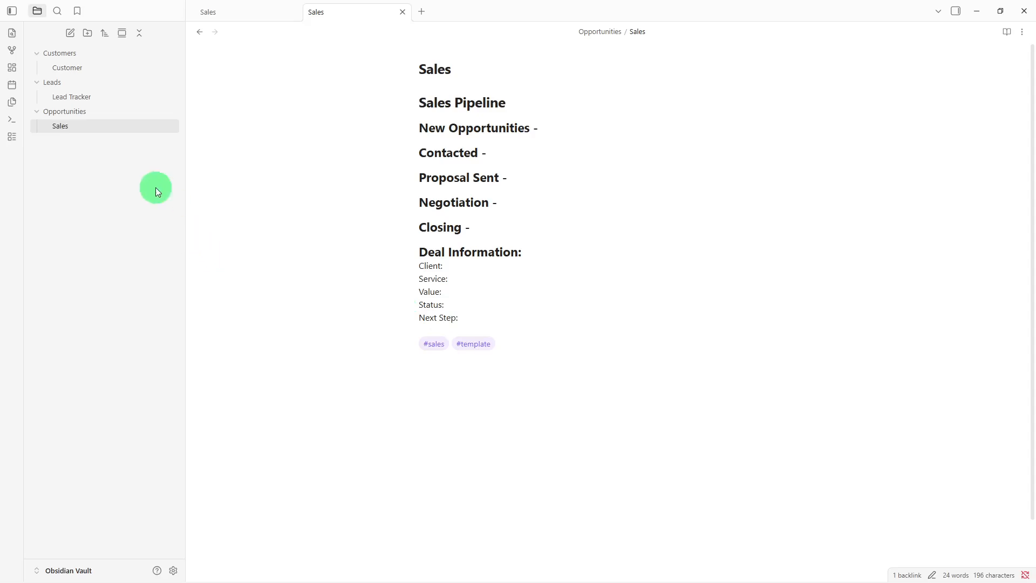
# - Review the Customer note and the Lead Tracker note, checking their headings, fields, links and tags
pyautogui.click(96, 71)
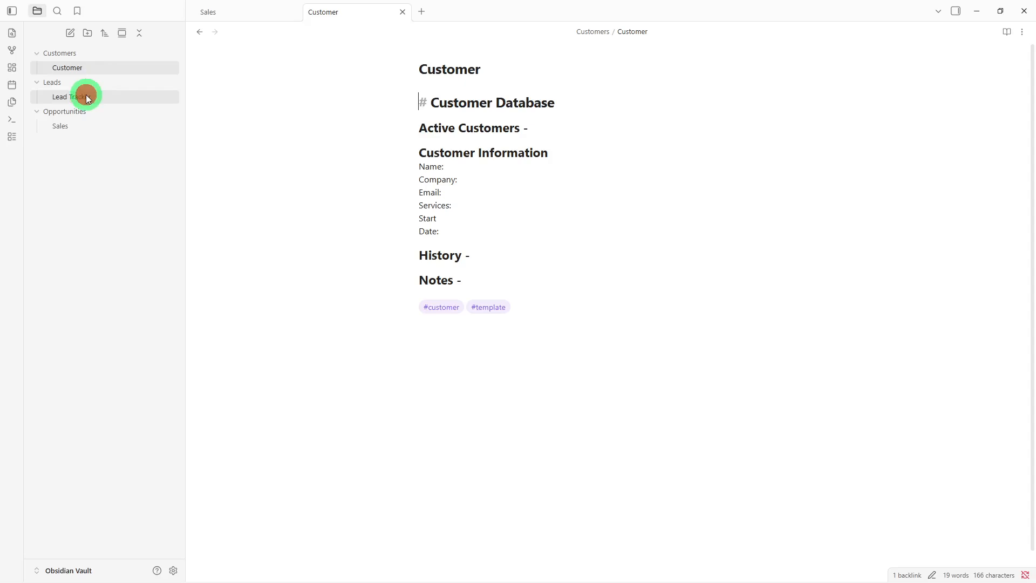
pyautogui.click(87, 98)
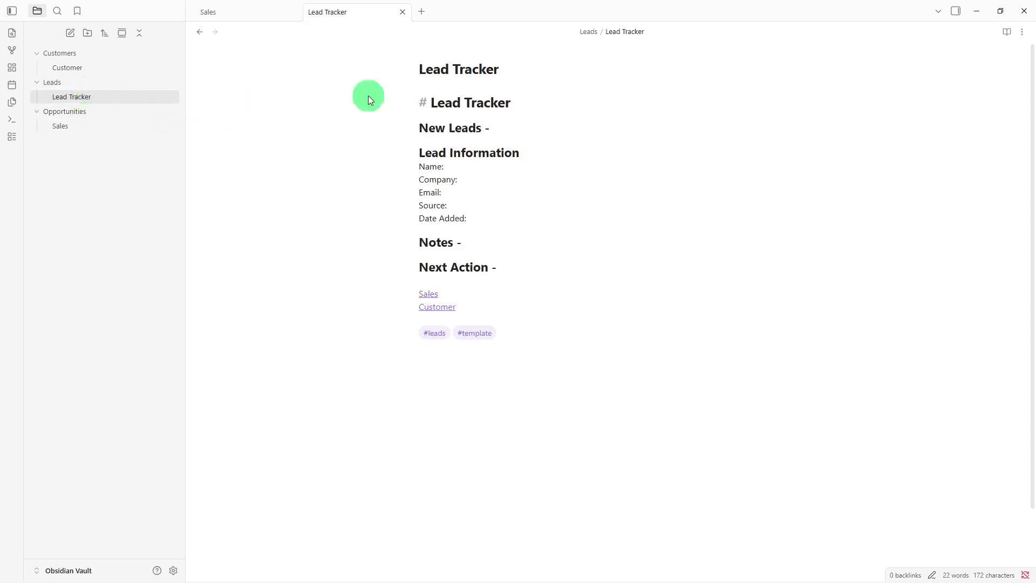
pyautogui.click(557, 100)
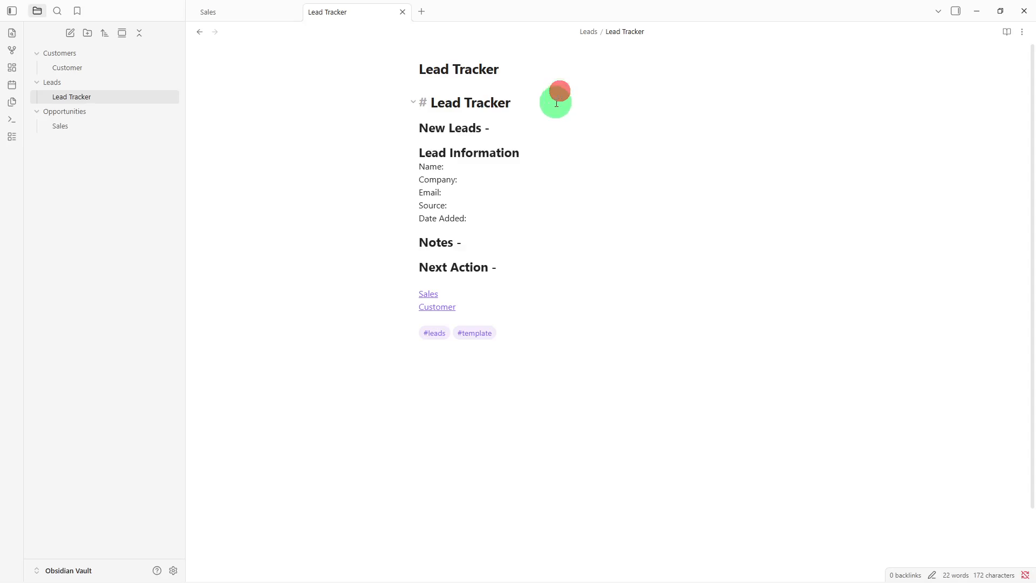
pyautogui.press('Return')
pyautogui.press('BackSpace')
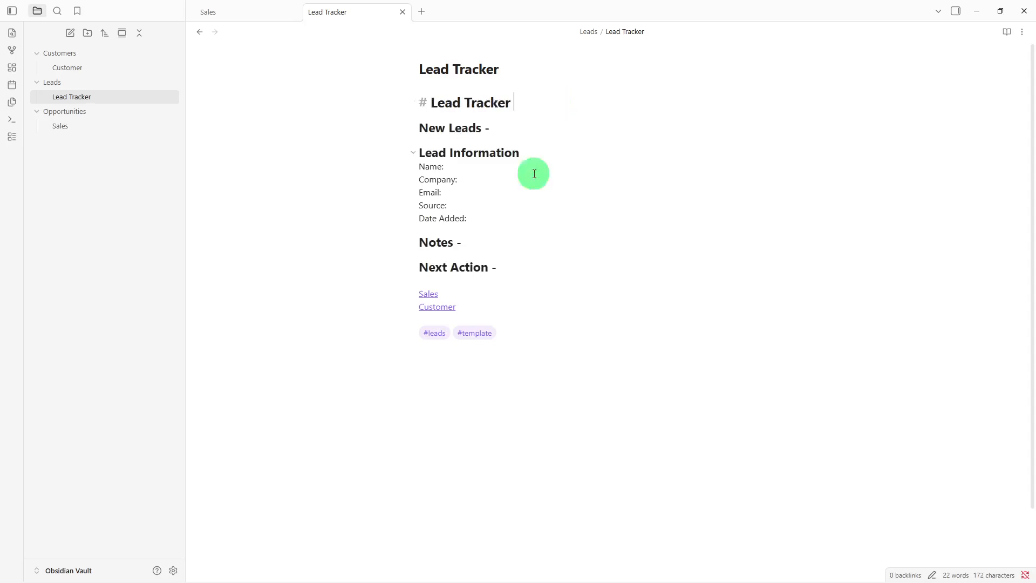
pyautogui.click(525, 265)
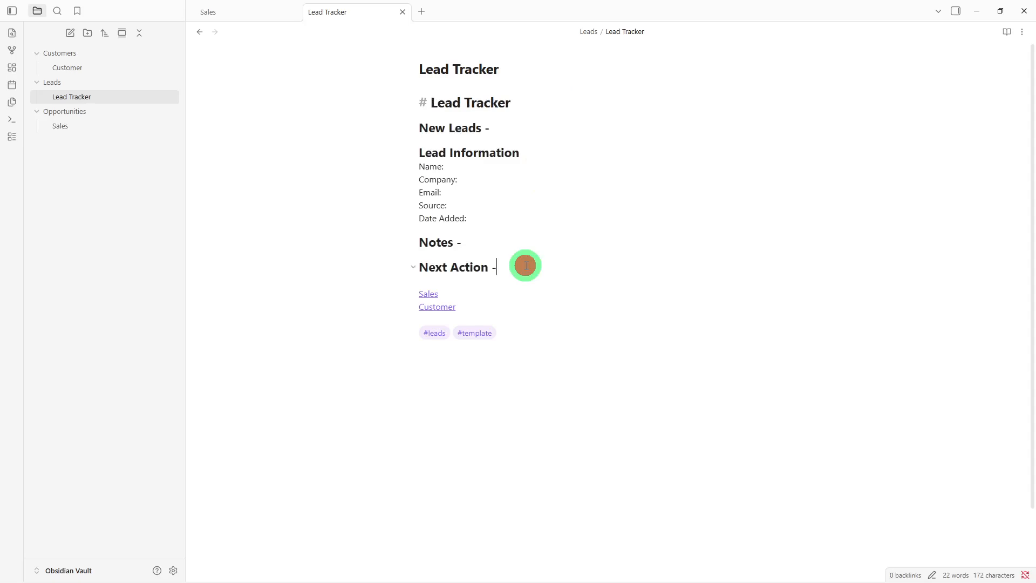
pyautogui.click(525, 311)
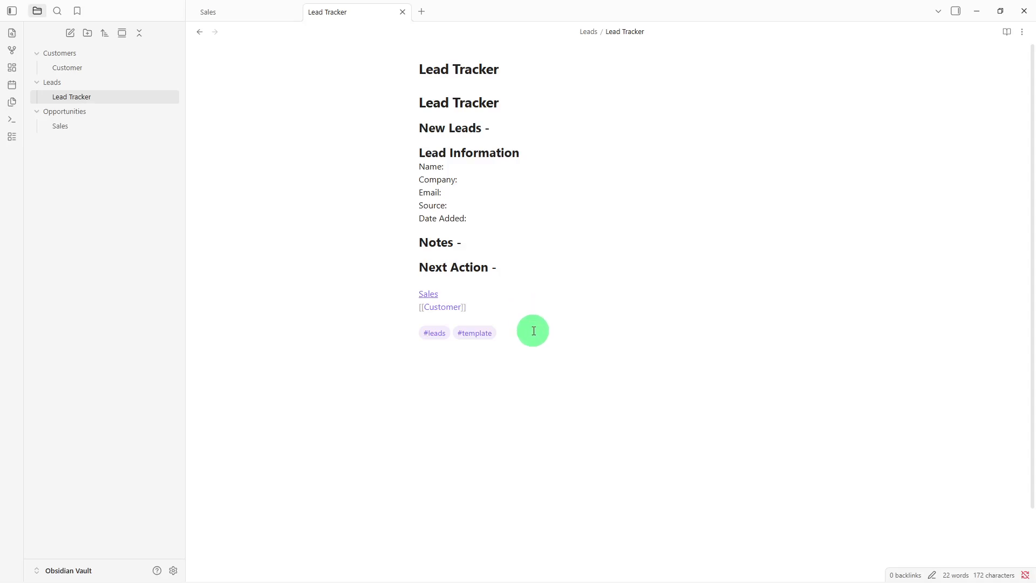
# - Follow the internal Customer link in the Lead Tracker note to test that it opens the linked note
pyautogui.click(534, 331)
pyautogui.click(447, 307)
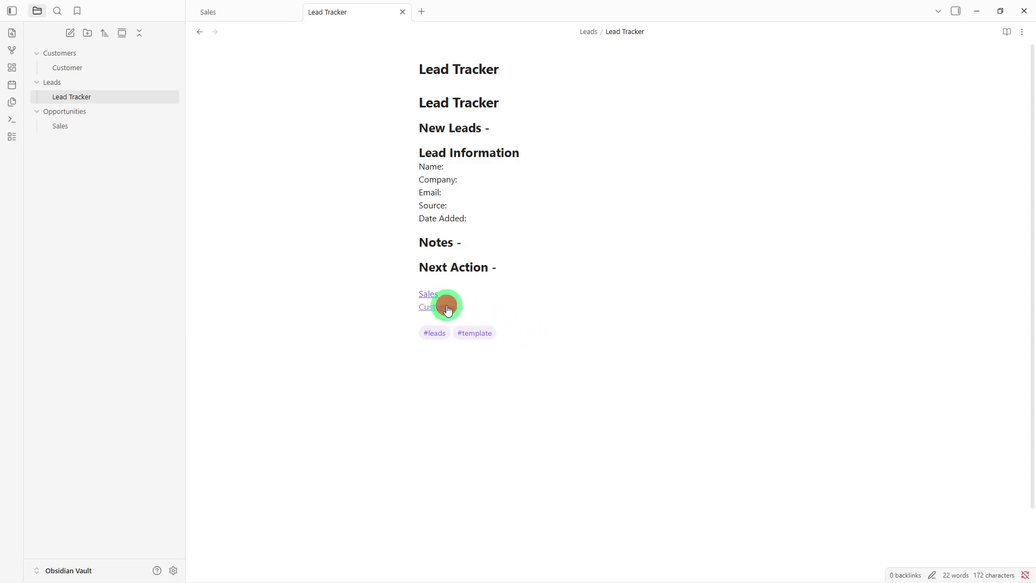
pyautogui.click(531, 324)
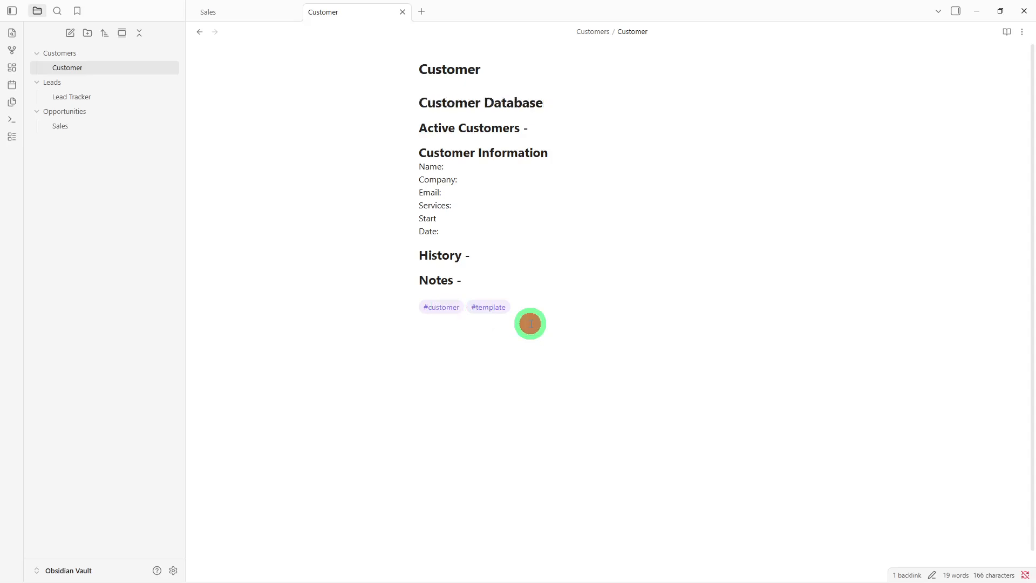